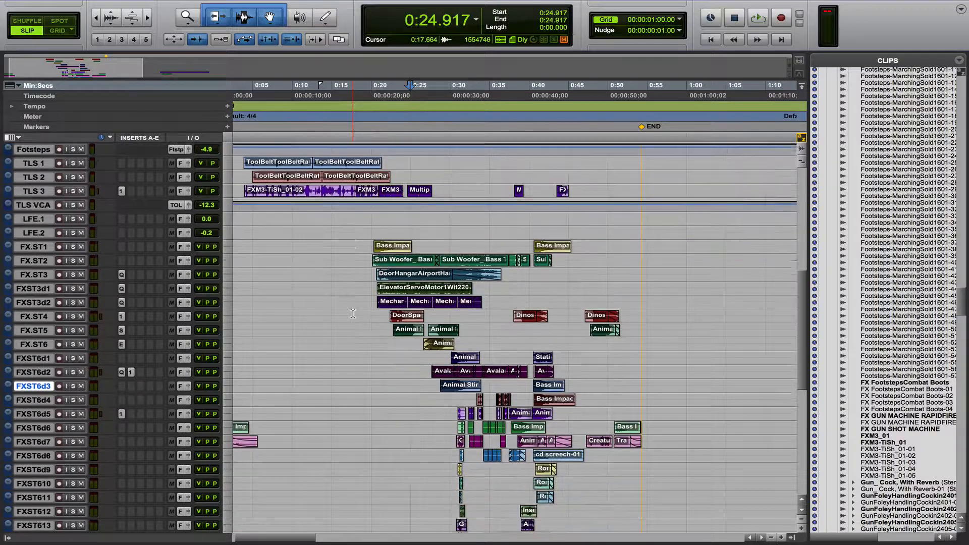
Step: Look through the session's dialogue, breathing, footsteps, effects, ambience and music tracks and how their clips are arranged
scroll(353, 314, left, 1)
scroll(353, 313, up, 11)
scroll(353, 313, up, 5)
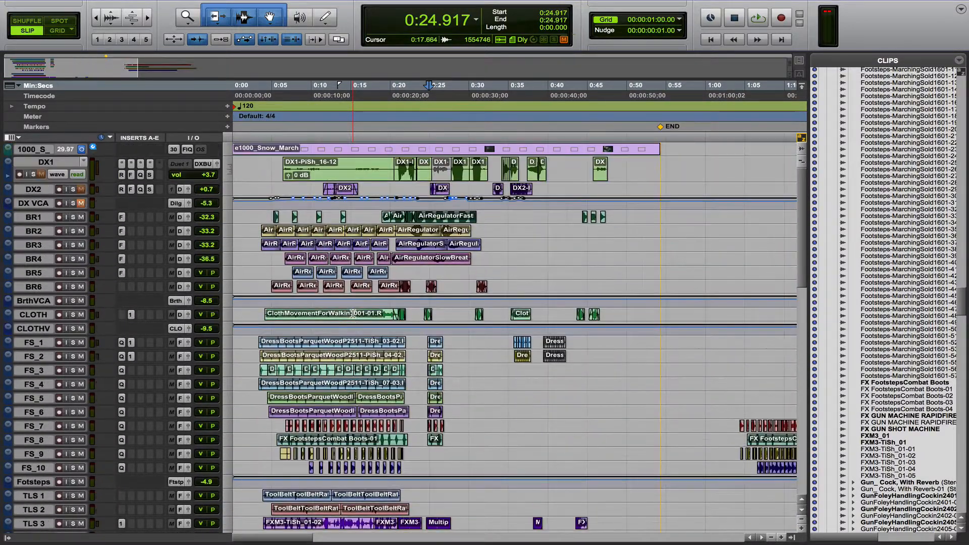
scroll(353, 314, down, 15)
scroll(353, 314, up, 15)
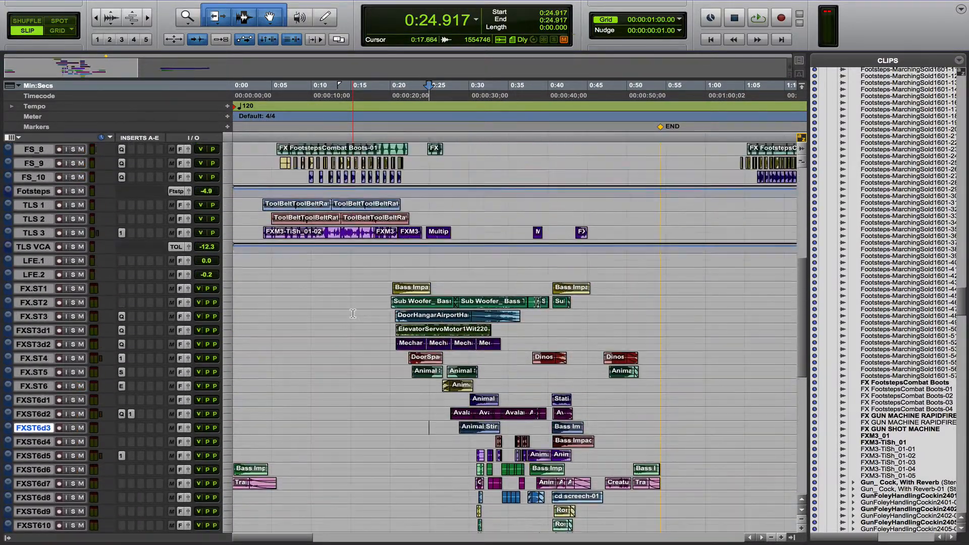
scroll(353, 313, up, 3)
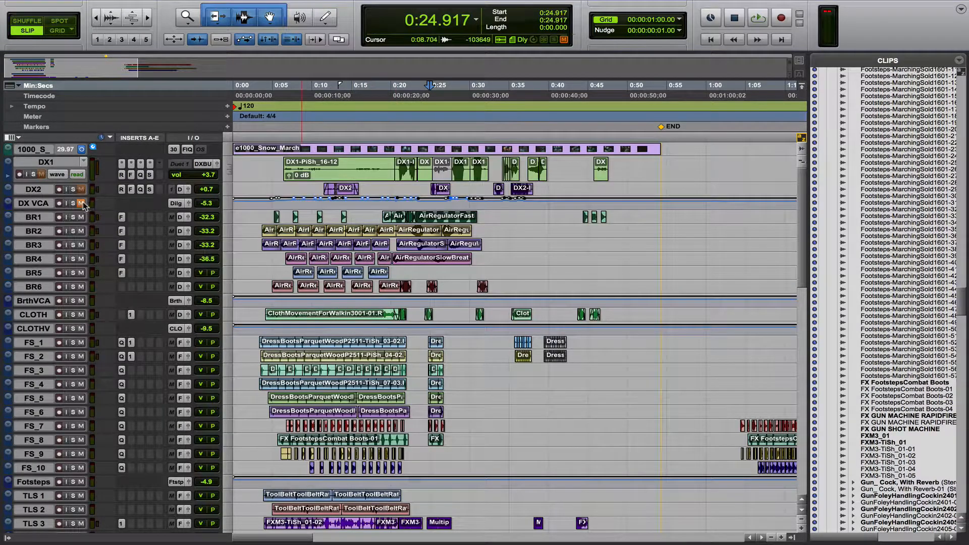
scroll(438, 339, down, 2)
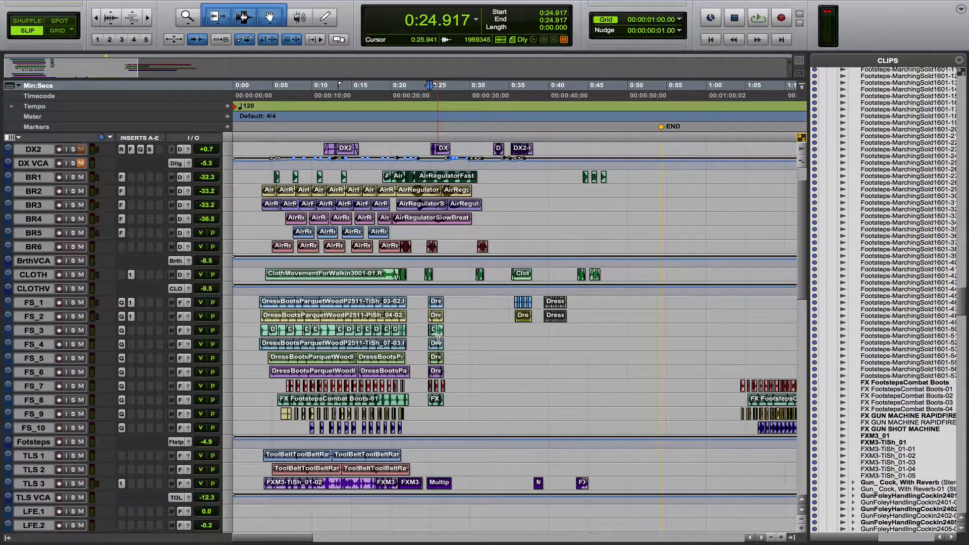
scroll(438, 339, down, 2)
scroll(444, 348, down, 15)
scroll(455, 354, right, 3)
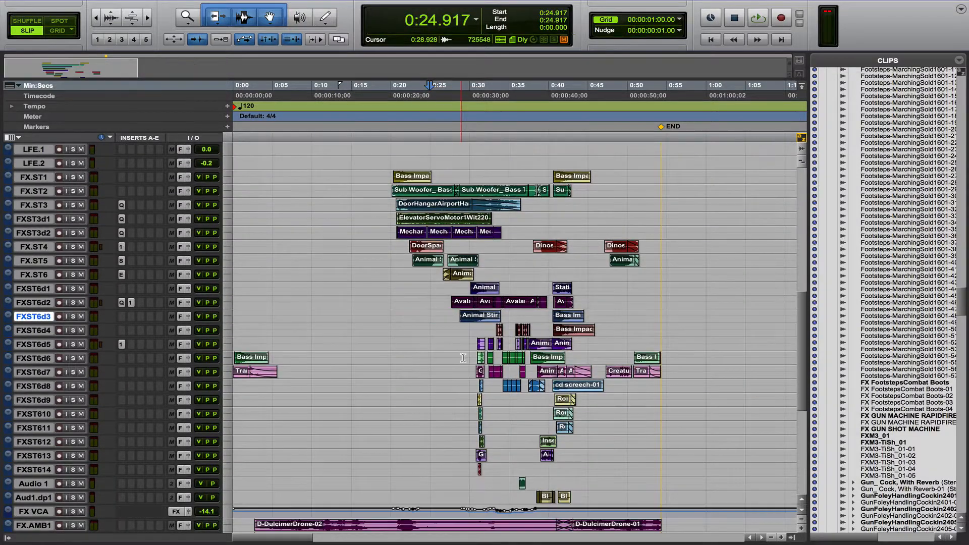
scroll(463, 358, left, 1)
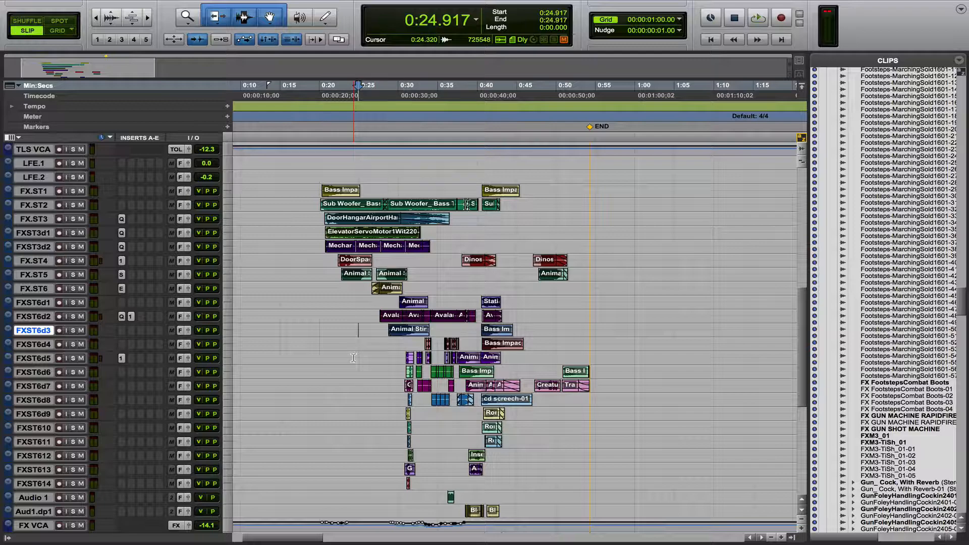
scroll(353, 358, down, 10)
scroll(349, 357, up, 15)
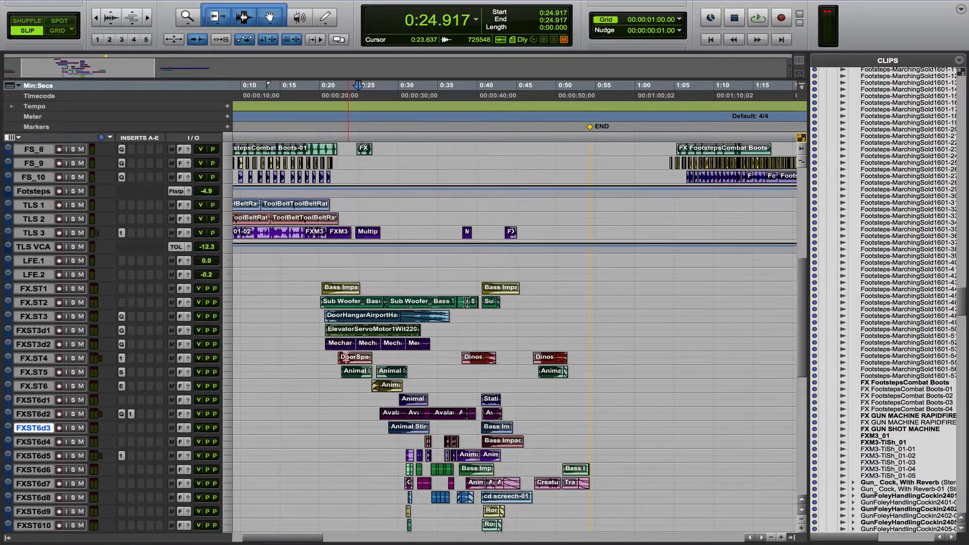
scroll(346, 357, down, 9)
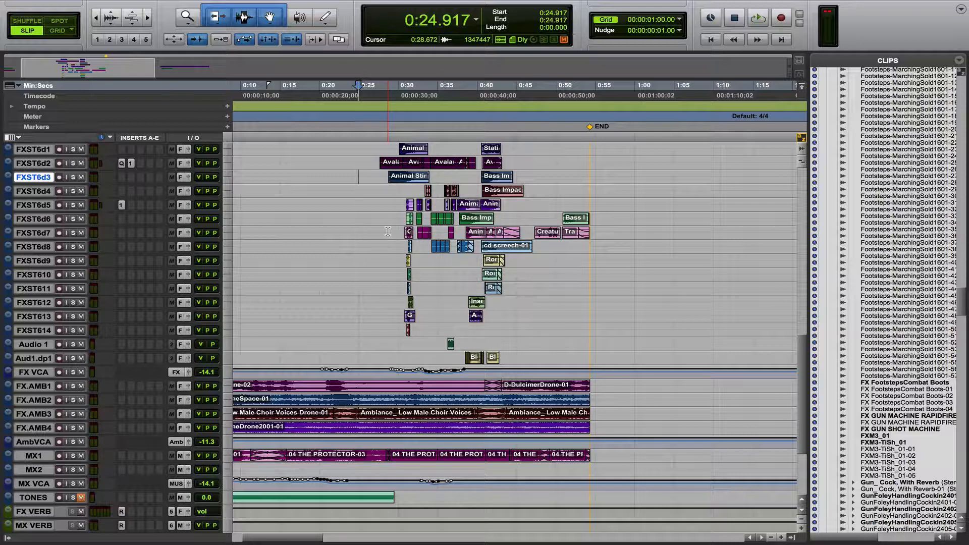
Step: Play the session from 0:27.818 to audition the dense group of effects clips, and stop after about eight seconds
click(388, 231)
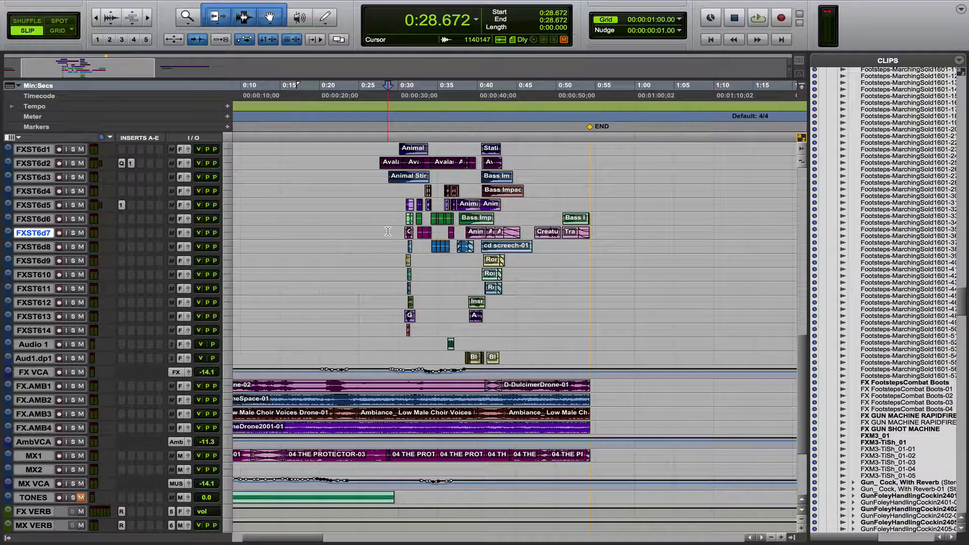
click(381, 231)
key(space)
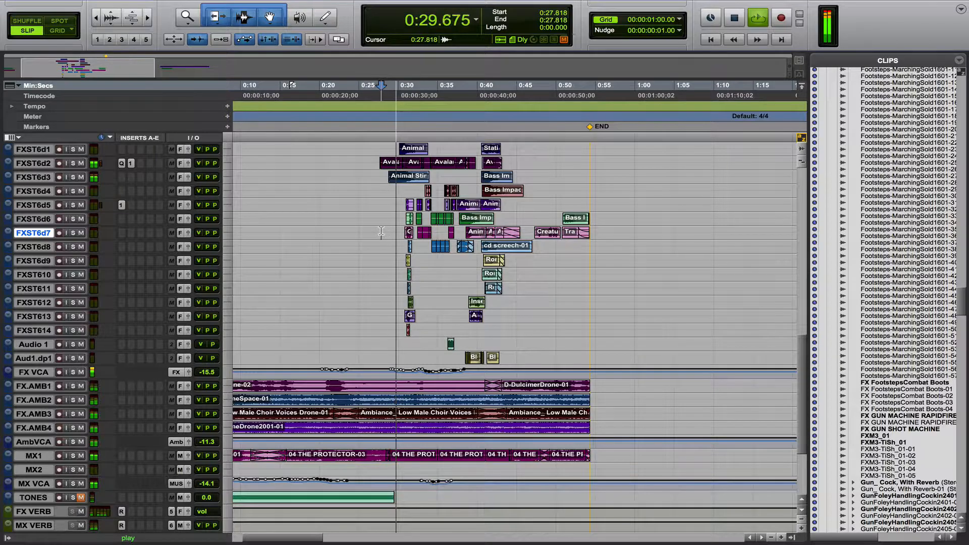
scroll(381, 231, right, 8)
scroll(382, 230, left, 8)
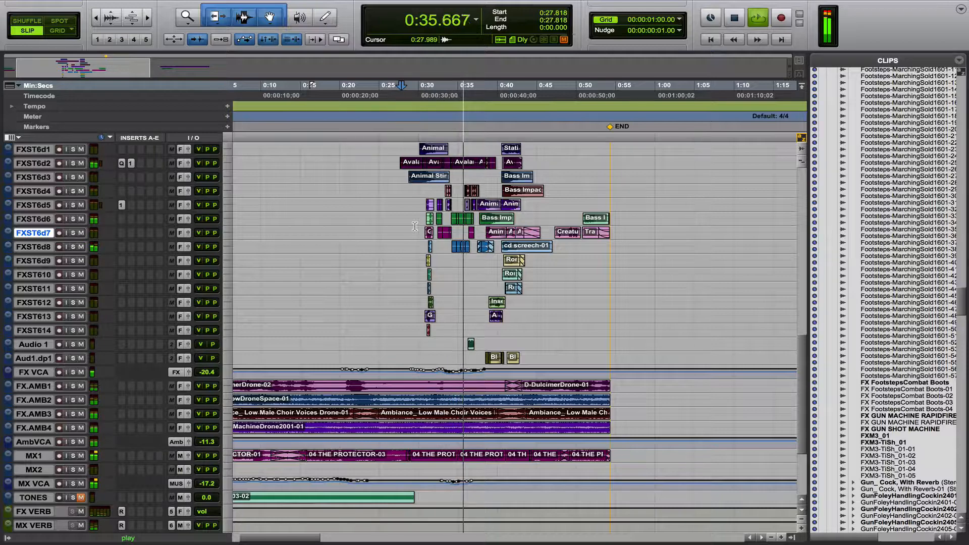
key(space)
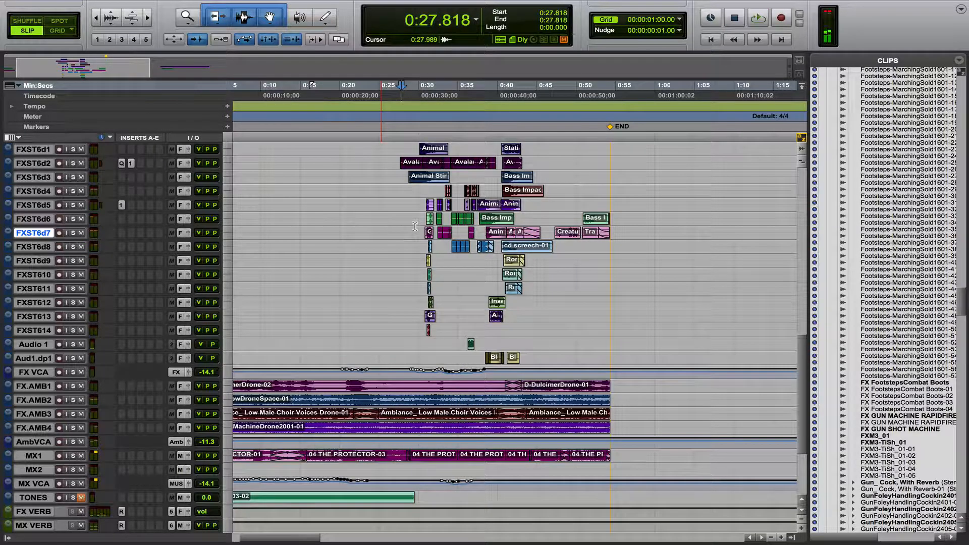
Step: Solo the FX VCA track so that only the effects tracks it controls are heard
scroll(415, 226, up, 10)
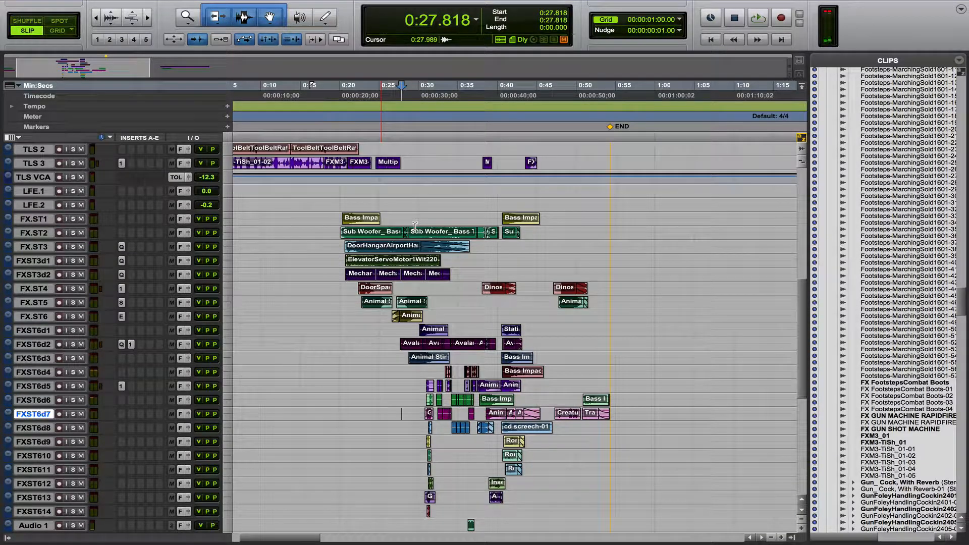
scroll(414, 226, down, 2)
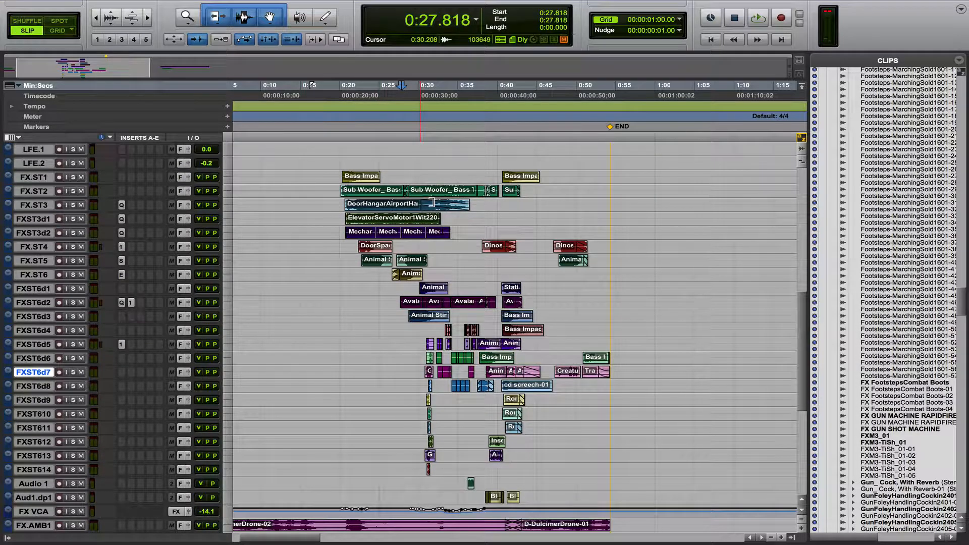
scroll(71, 405, down, 3)
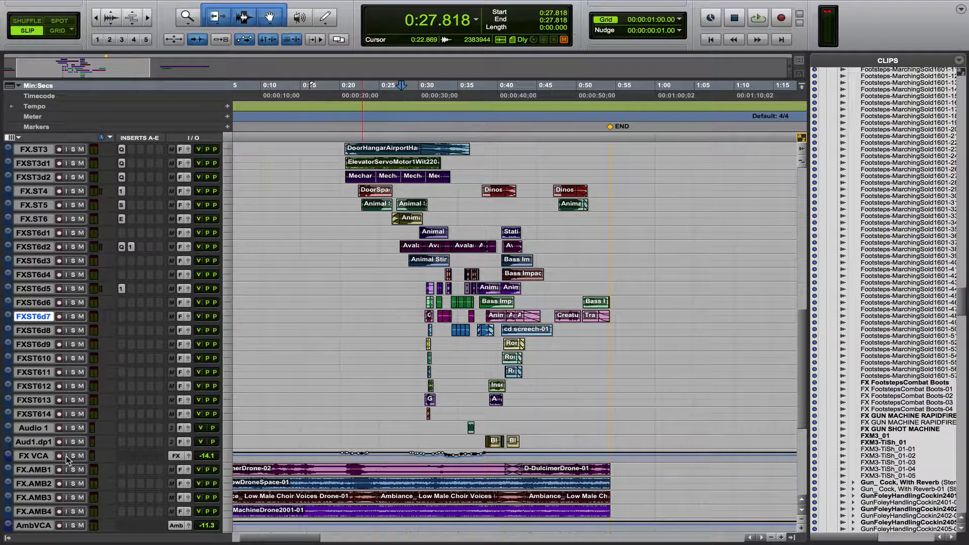
scroll(428, 257, up, 12)
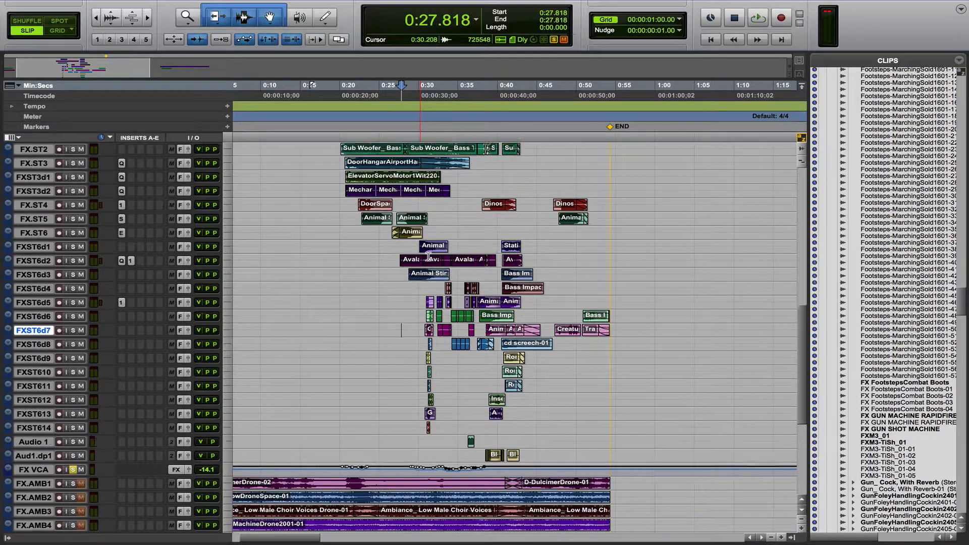
scroll(428, 257, up, 1)
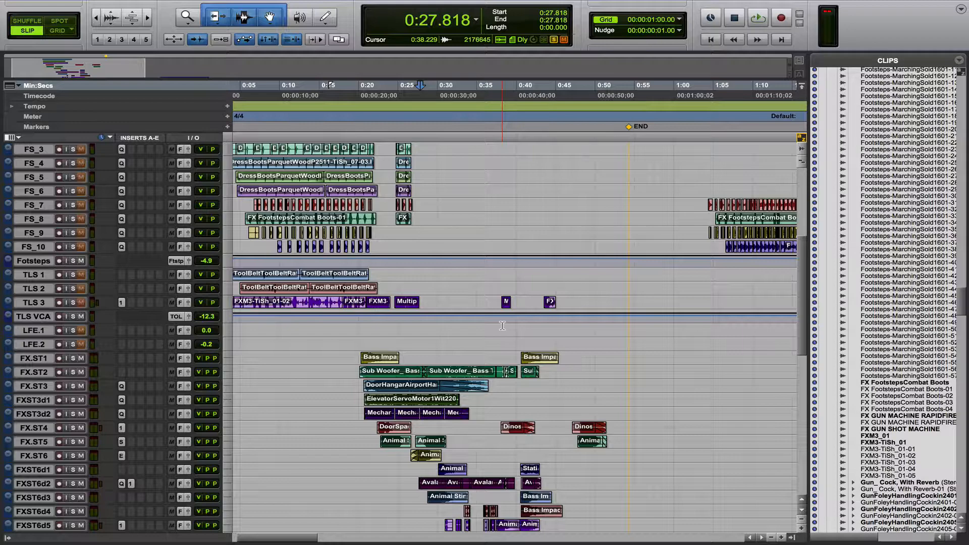
scroll(503, 326, down, 5)
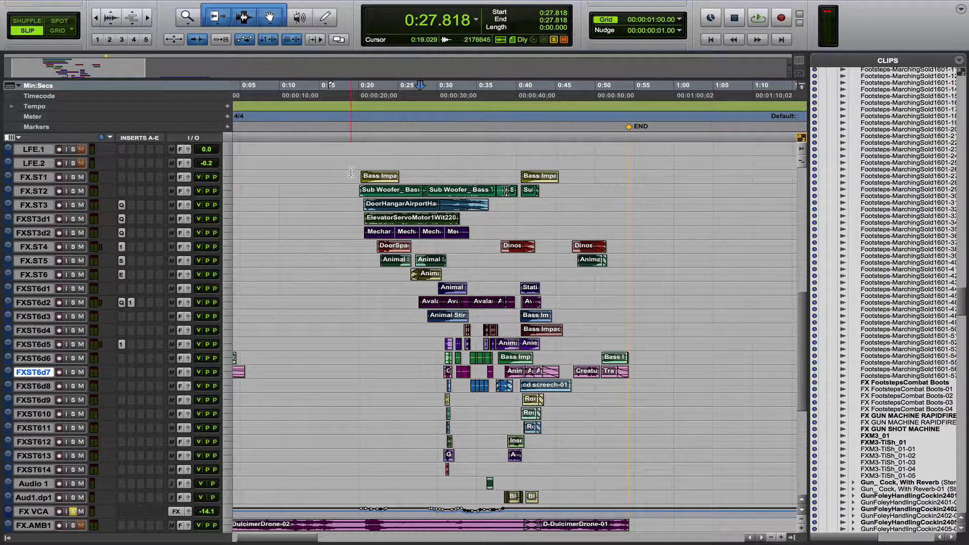
Step: Try range selections over the effects clips on tracks FX.ST1 through Audio 1, and clear the selection
mouse_move(353, 174)
mouse_down()
mouse_move(383, 177)
mouse_move(670, 421)
mouse_move(668, 489)
mouse_up()
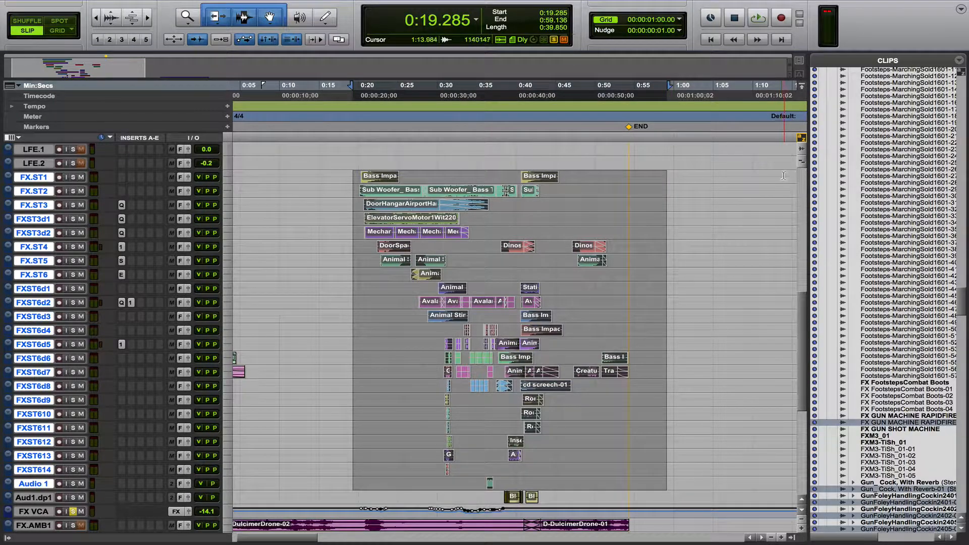
key(r)
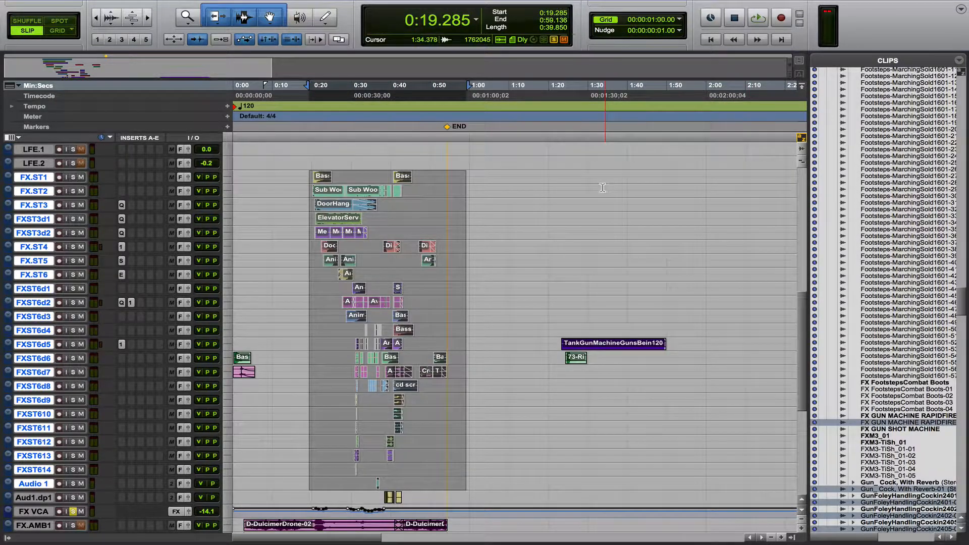
key(t)
key(r)
drag(306, 176, 454, 486)
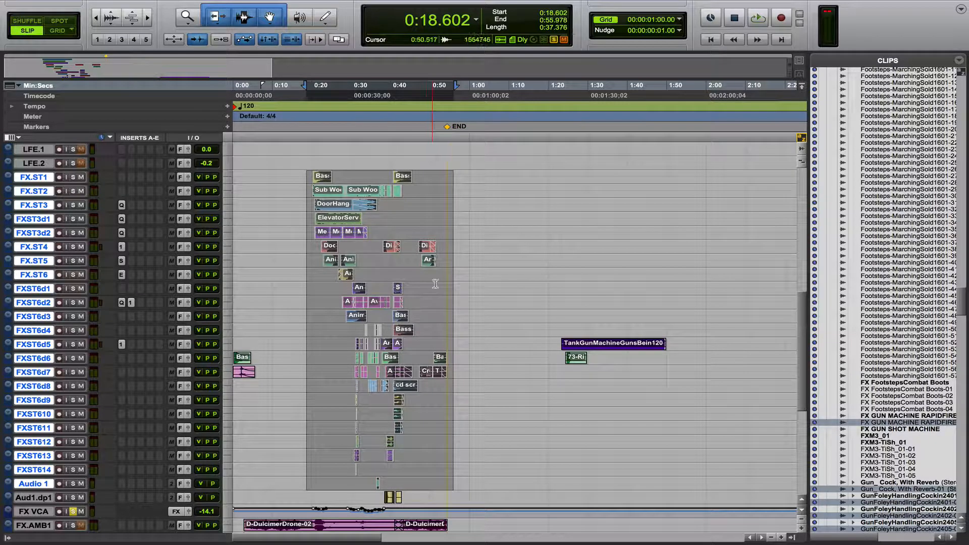
click(469, 191)
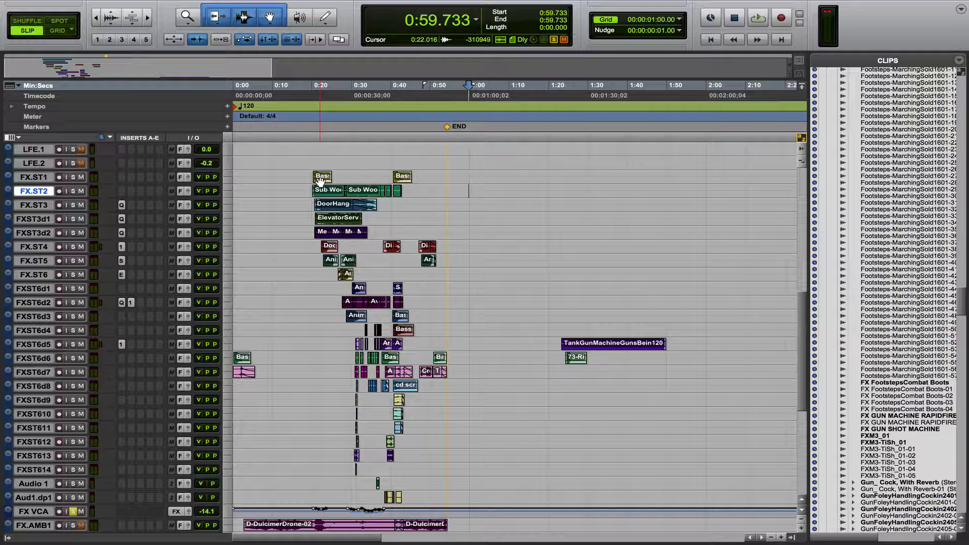
Step: Try copying the first clips on FX.ST1, FX.ST2 and FX.ST3 one by one to about 1:07, and undo the copies
drag(321, 180, 509, 177)
drag(318, 196, 511, 188)
drag(342, 214, 523, 212)
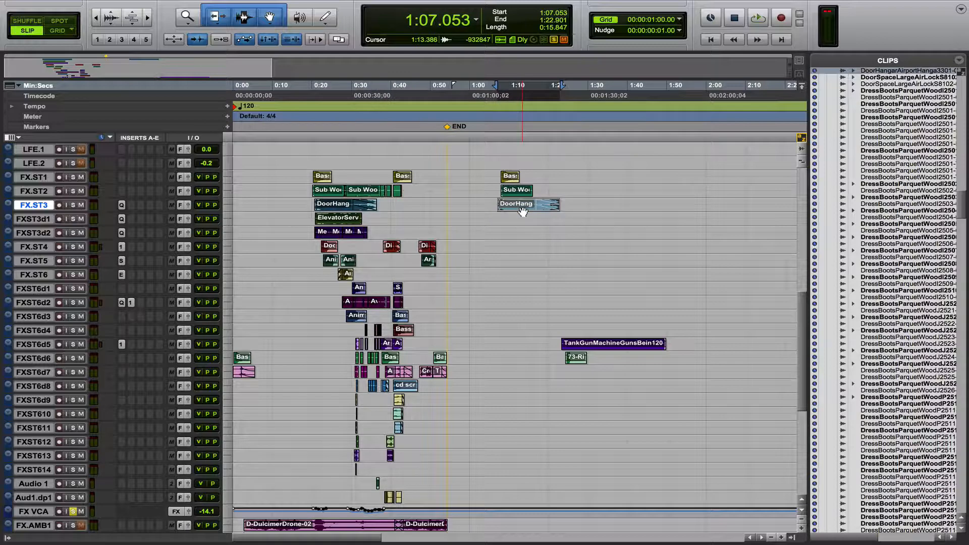
key(ctrl+z)
key(ctrl+z)
key(ctrl+z)
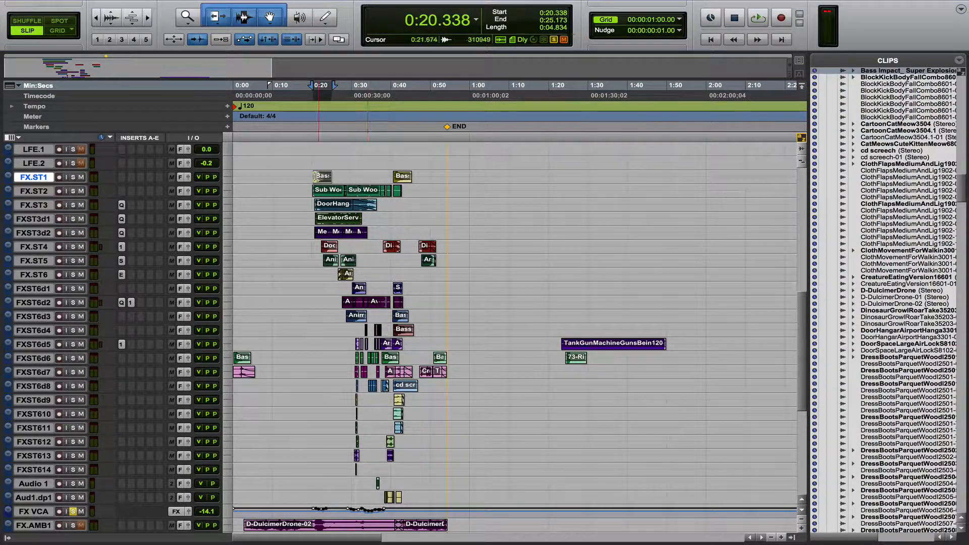
Step: Select tracks FX.ST1 through Aud1.dp1 from 0:20.138 to 1:00.074 and copy all their clips to 1:58.442
click(306, 177)
click(308, 190)
key(Tab)
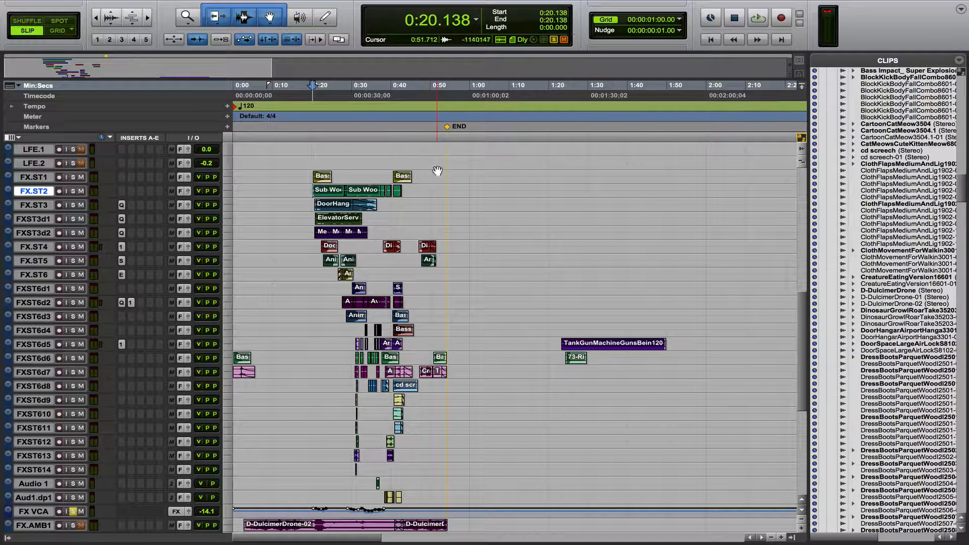
drag(437, 173, 470, 505)
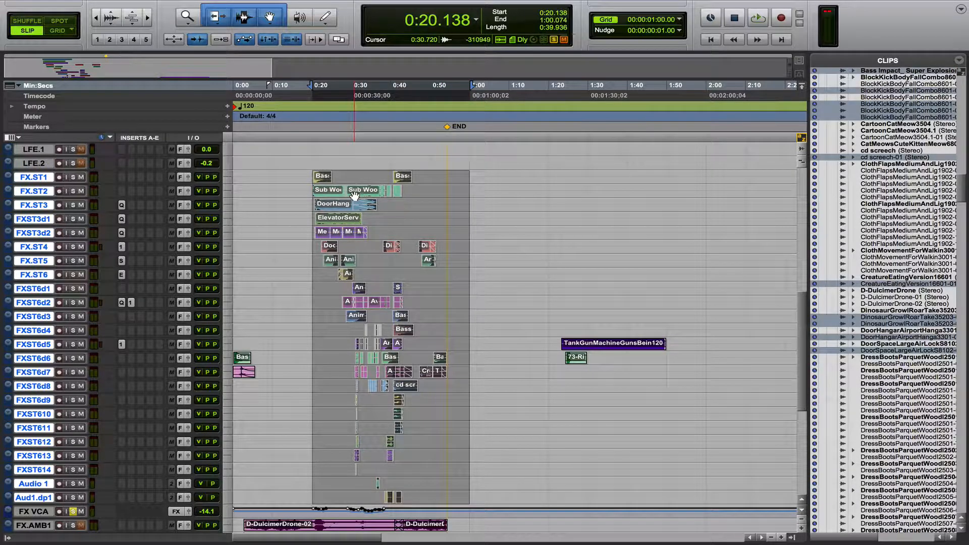
drag(355, 195, 742, 190)
Step: Delete the section from 2:05.952 to 2:15.680 across FX.ST1 through Aud1.dp1 in the copied effects clips
scroll(586, 177, right, 5)
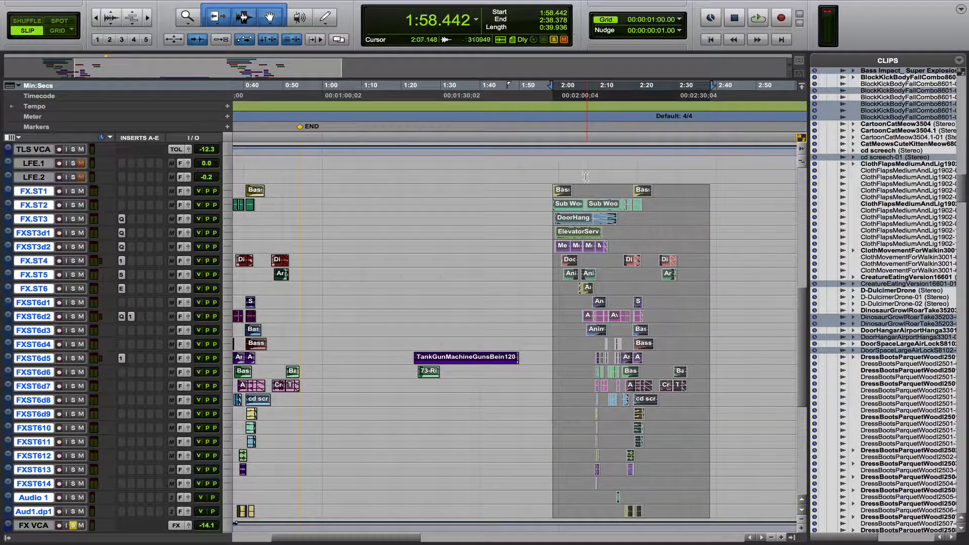
drag(583, 188, 621, 515)
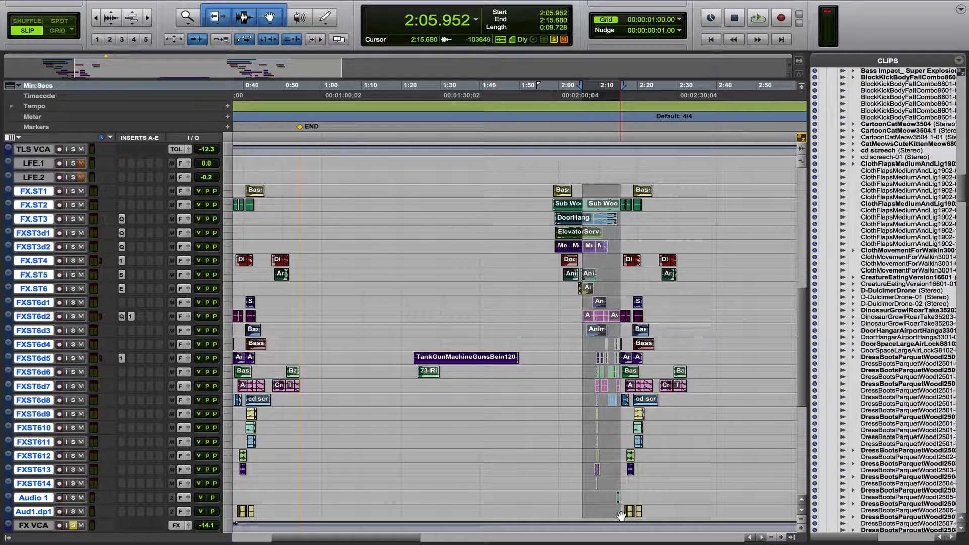
key(Delete)
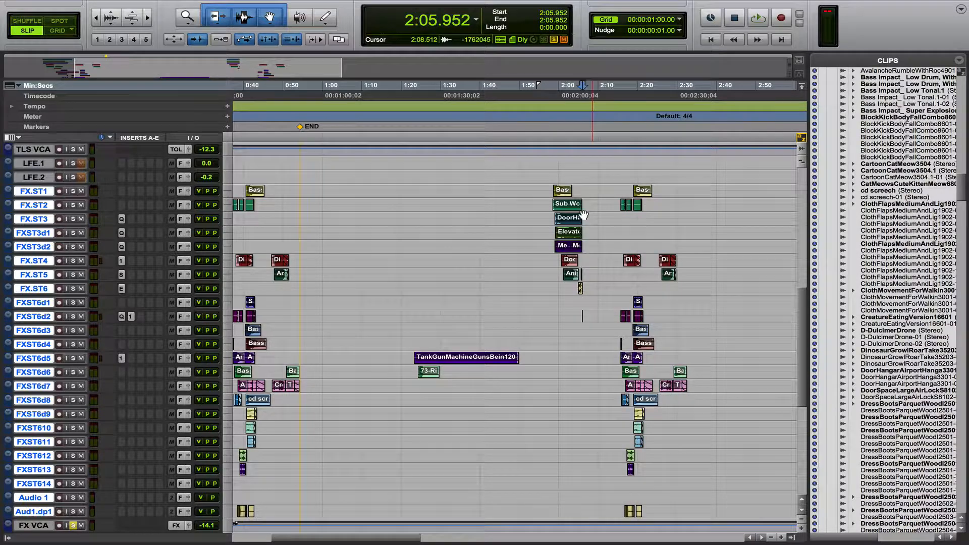
Step: Cut the remaining effects clips from 2:15.680 to 2:39.402 and paste them at 2:05.952 to close the gap
click(612, 202)
key(Tab)
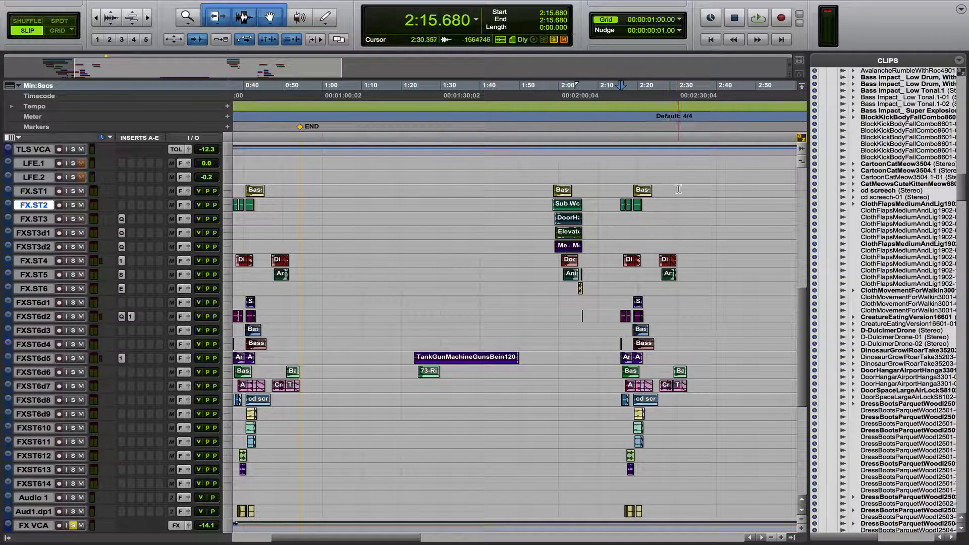
drag(677, 187, 714, 510)
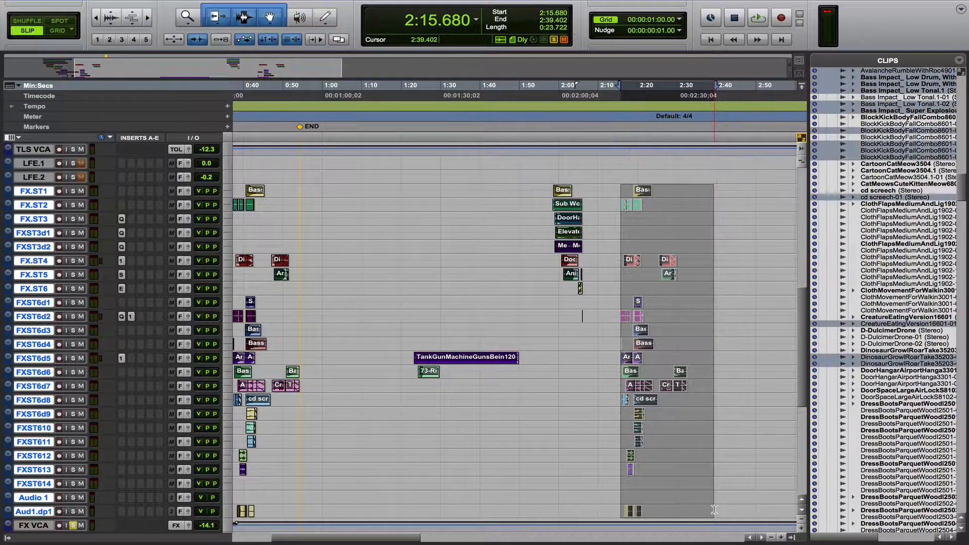
key(Delete)
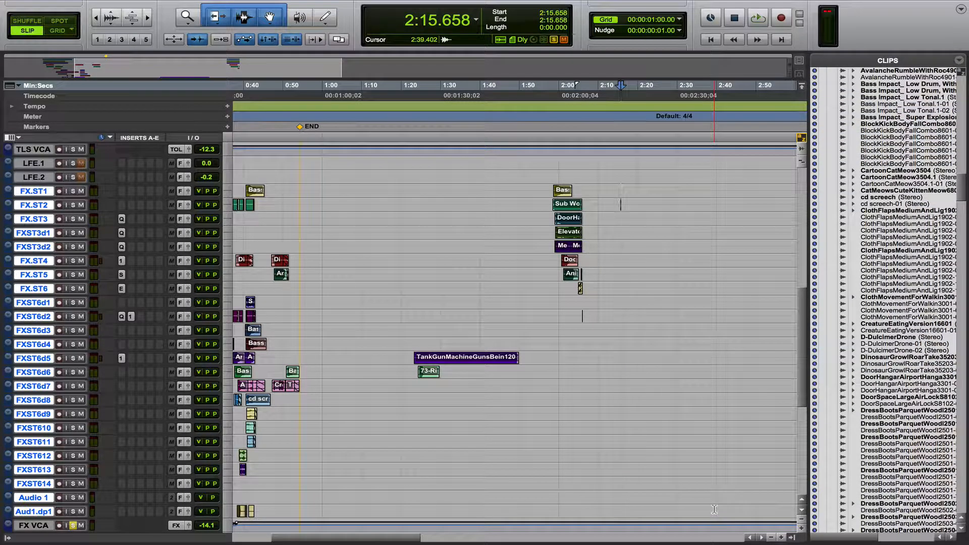
key(ctrl+Tab)
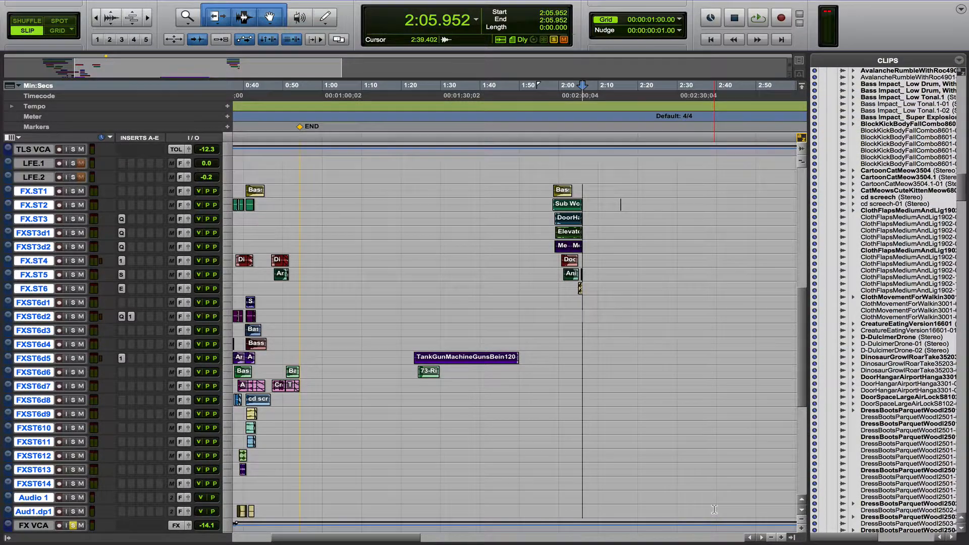
key(ctrl+v)
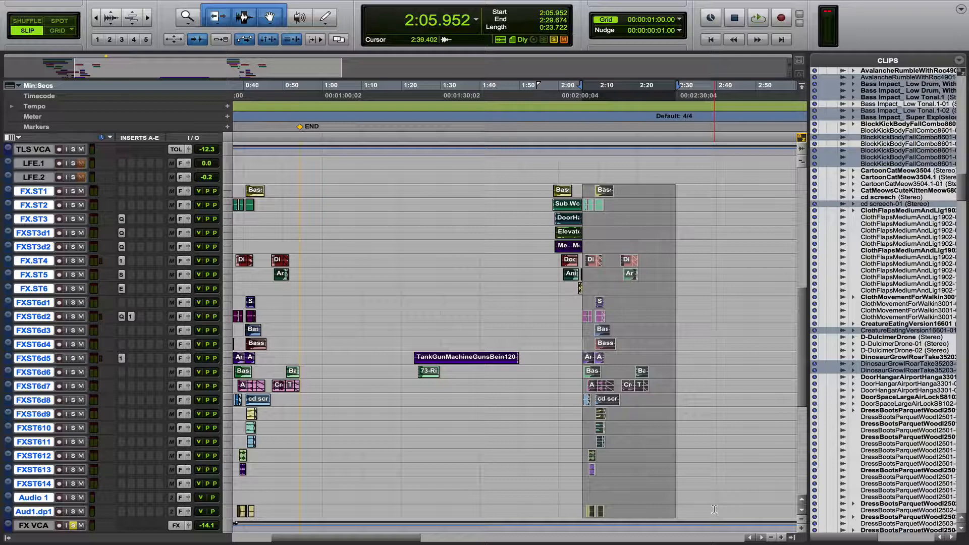
Step: Undo the cut and paste of the effects clips that follow the deleted section
key(ctrl+z)
key(ctrl+z)
key(ctrl+z)
key(ctrl+z)
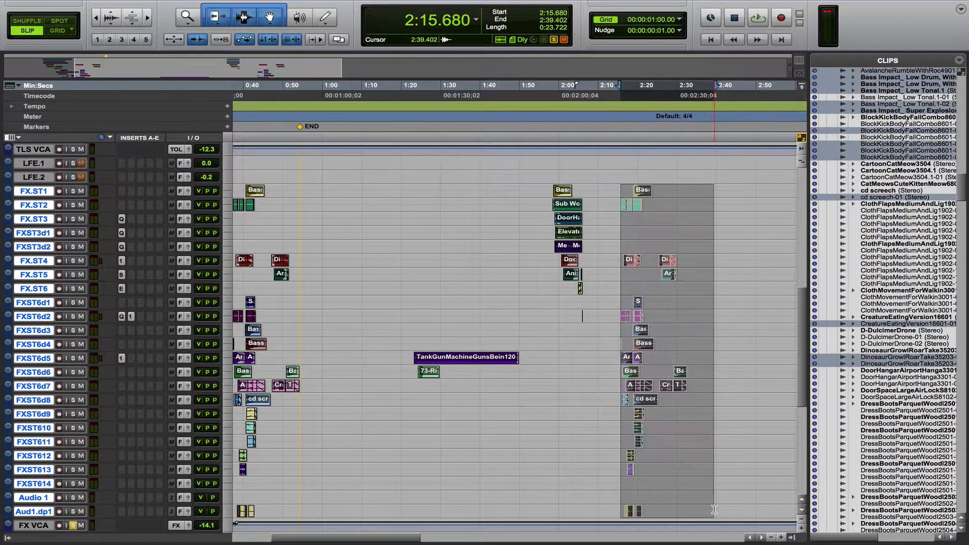
Step: Group all clips on tracks FX.ST1 through Aud1.dp1 from 0:20.138 to 1:00.074 into one clip group
scroll(645, 449, up, 5)
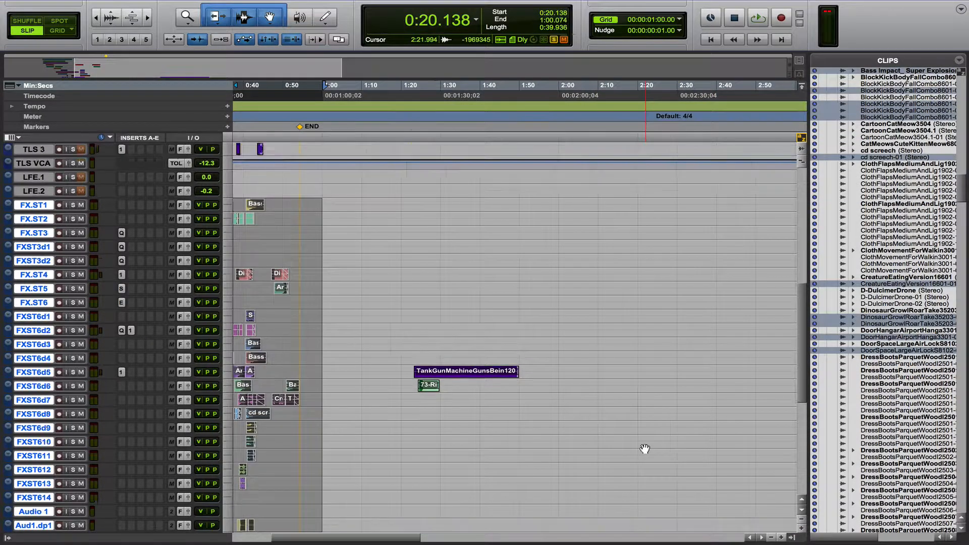
scroll(645, 449, left, 5)
scroll(646, 450, down, 8)
scroll(645, 449, down, 3)
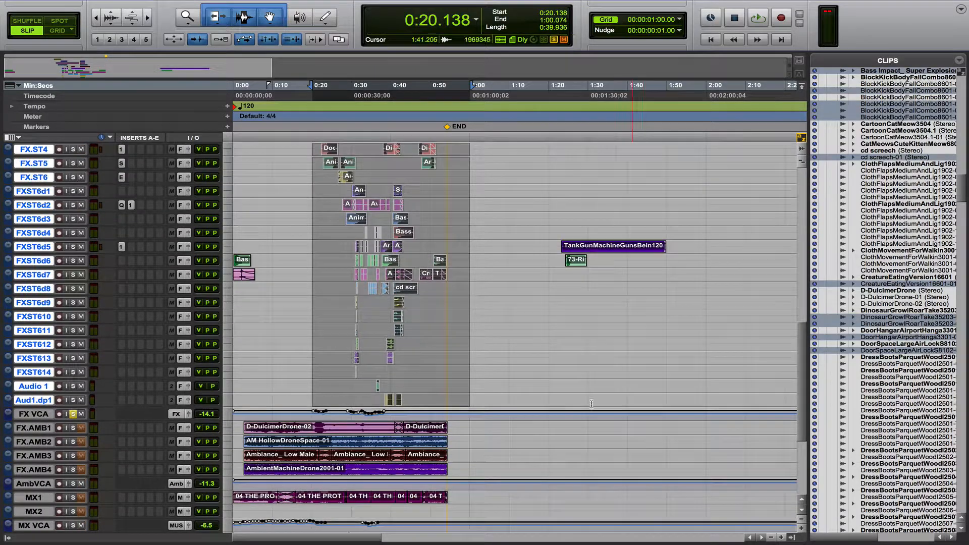
scroll(580, 386, up, 12)
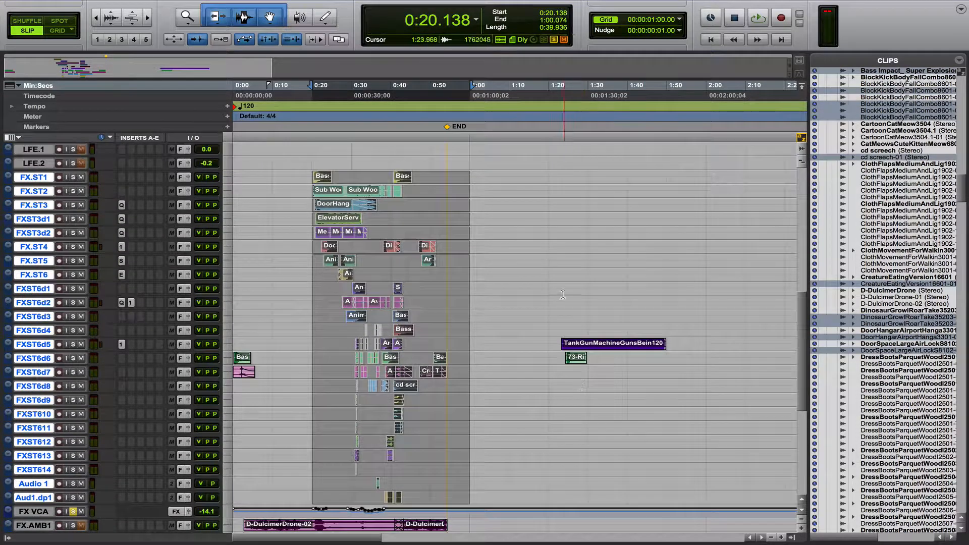
scroll(566, 262, down, 10)
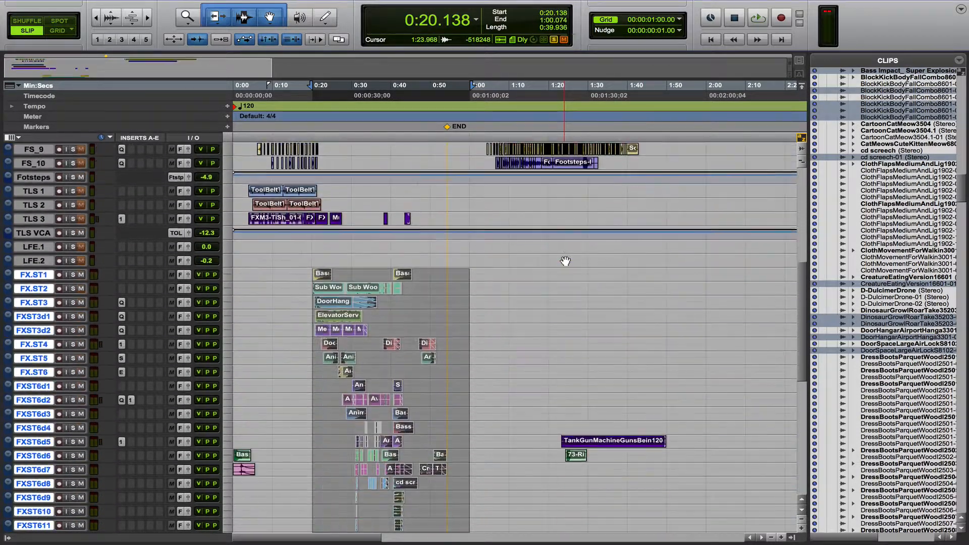
scroll(565, 261, up, 3)
scroll(566, 261, down, 4)
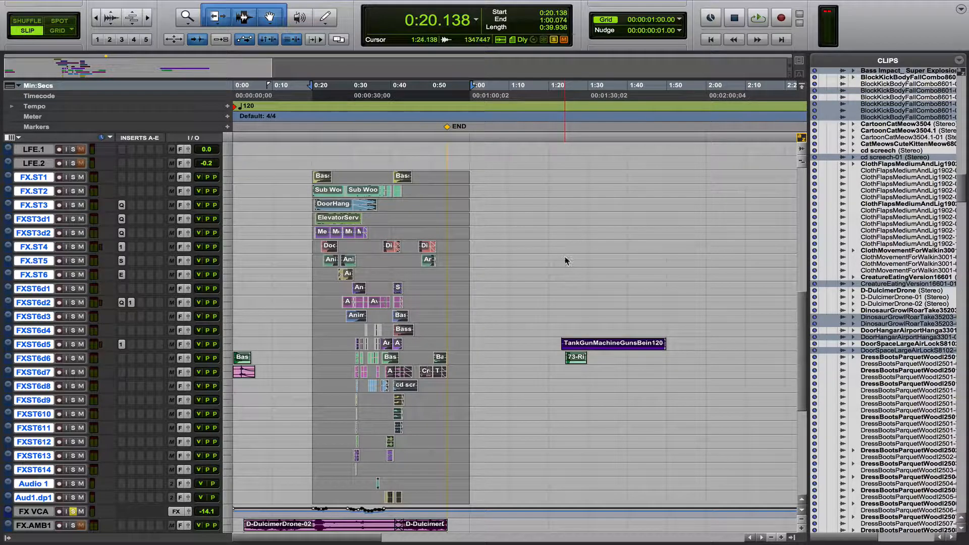
key(super+alt+g)
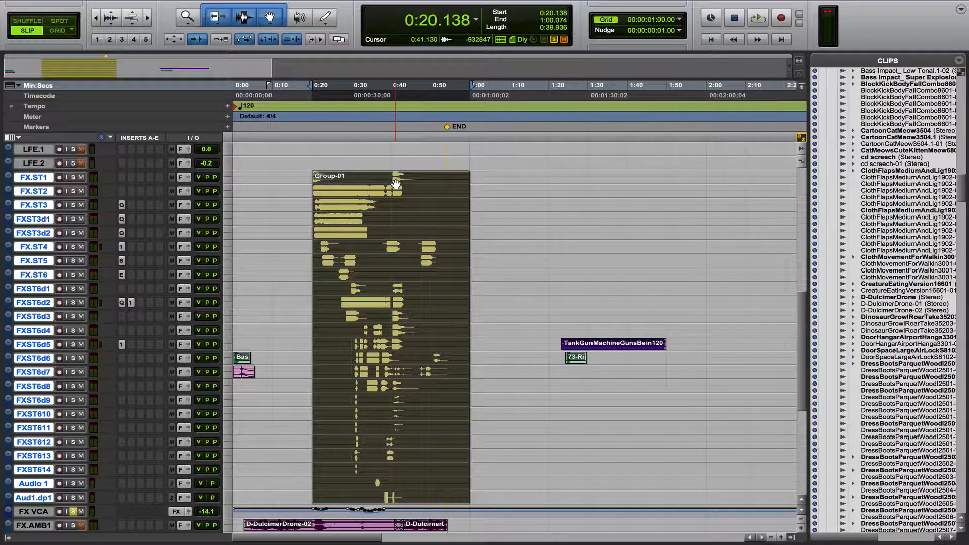
Step: Show the automation of the effects tracks beneath the clip group, return to the waveform view and clear the selection
key(minus)
key(minus)
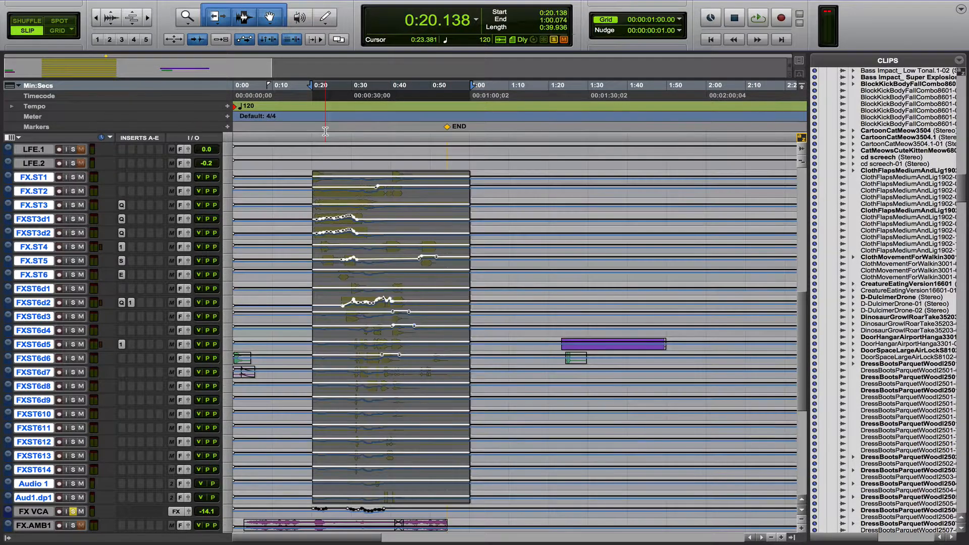
click(520, 179)
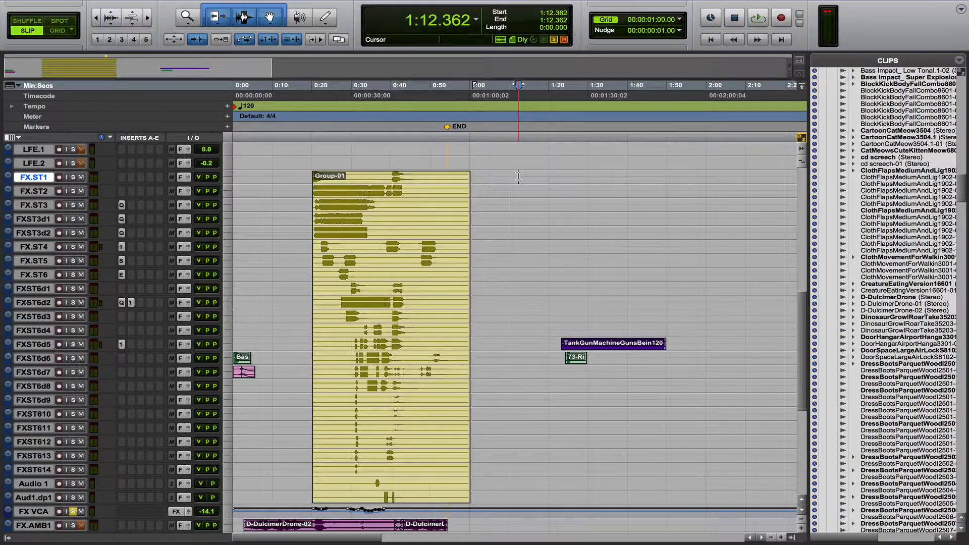
Step: Try moving the clip group to start at 1:31.477, and undo the move
click(423, 212)
drag(423, 212, 704, 172)
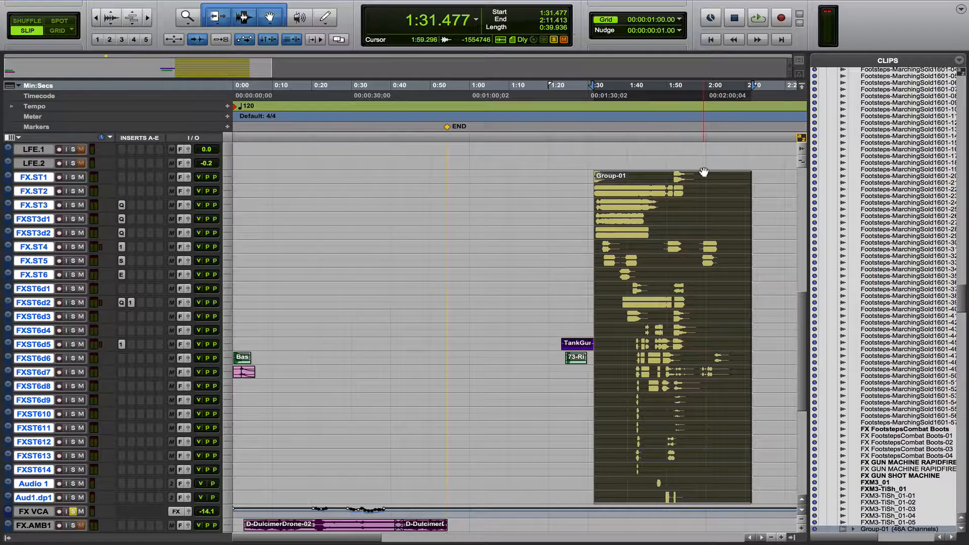
key(ctrl+z)
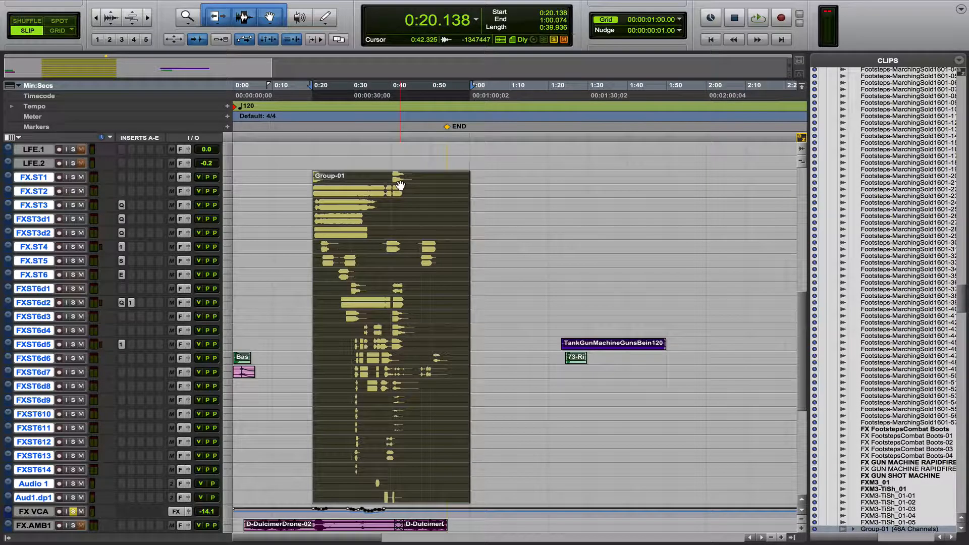
Step: Copy the effects clip group to start at 1:53.834
drag(432, 185, 770, 177)
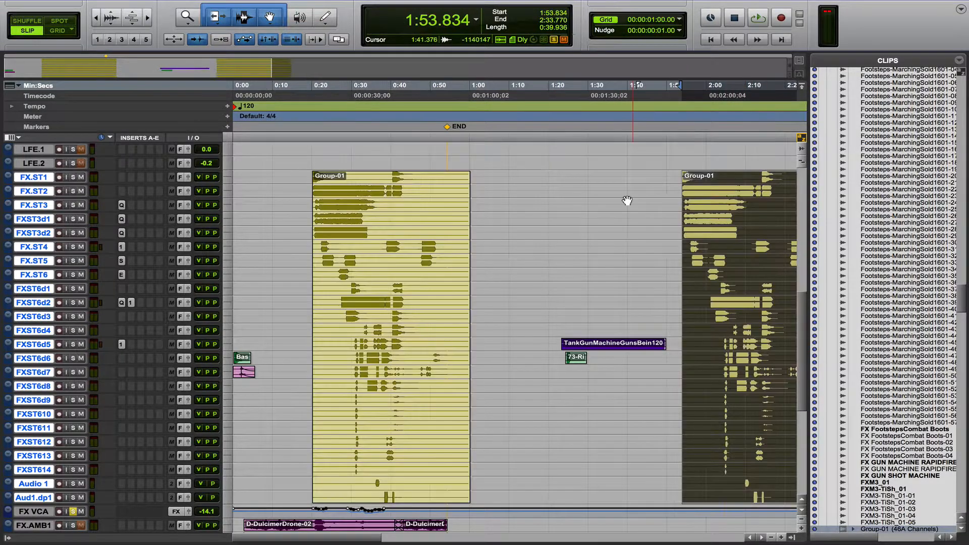
scroll(627, 201, right, 5)
Step: Remove a section about 12 seconds long from the copied clip group at 2:07.829 and close the gap
click(552, 177)
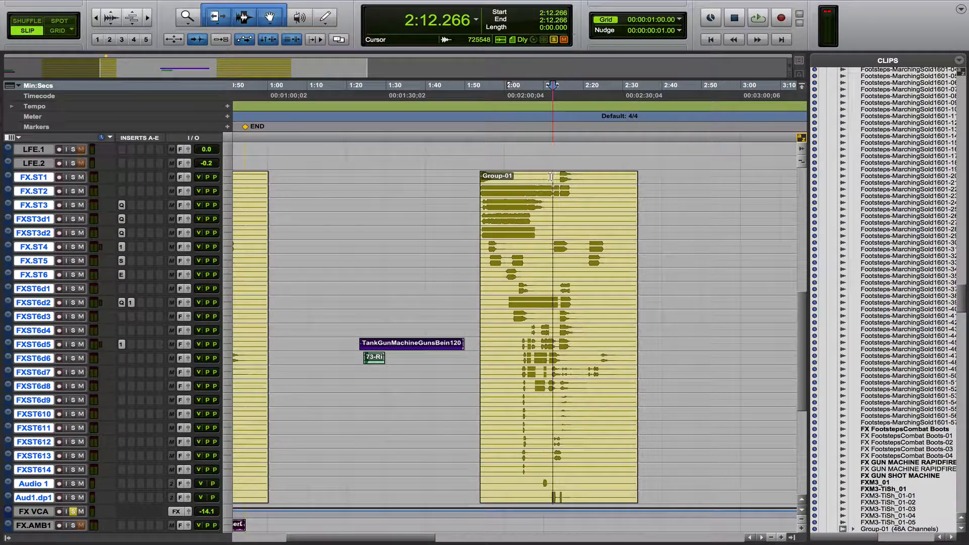
mouse_move(539, 176)
mouse_down()
mouse_move(595, 182)
mouse_move(542, 177)
mouse_up()
key(Delete)
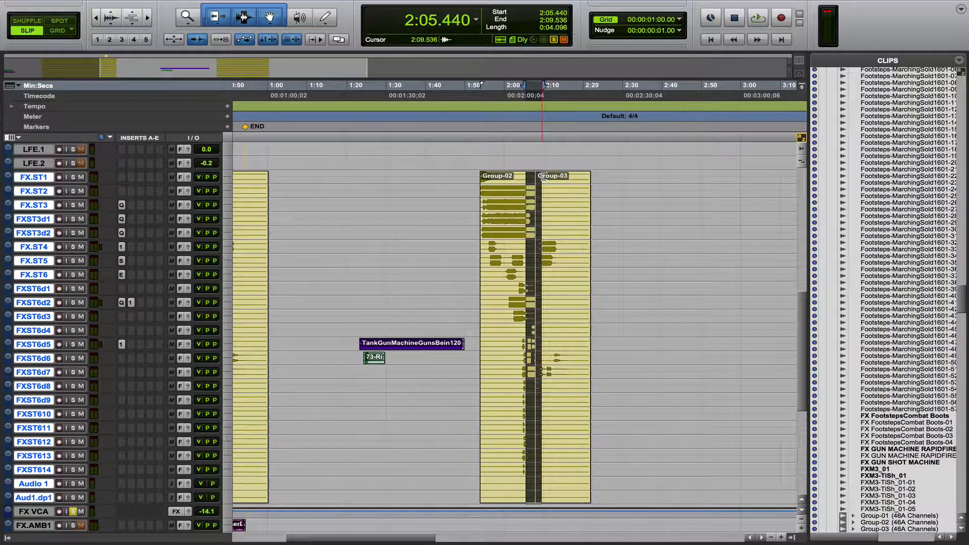
Step: Crossfade the junction between the two remaining clip groups from 2:05.440 to 2:09.536
key(ctrl+f)
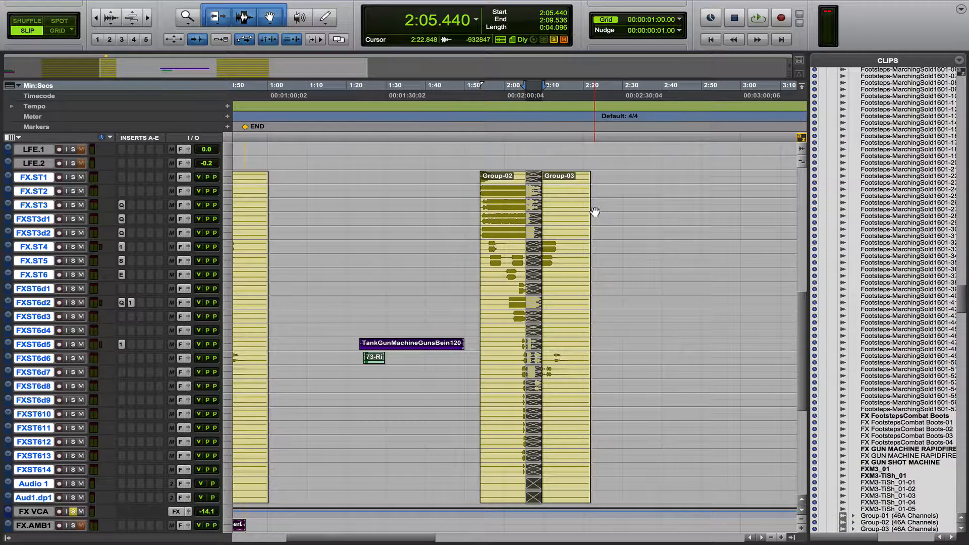
key(ctrl+bracketright)
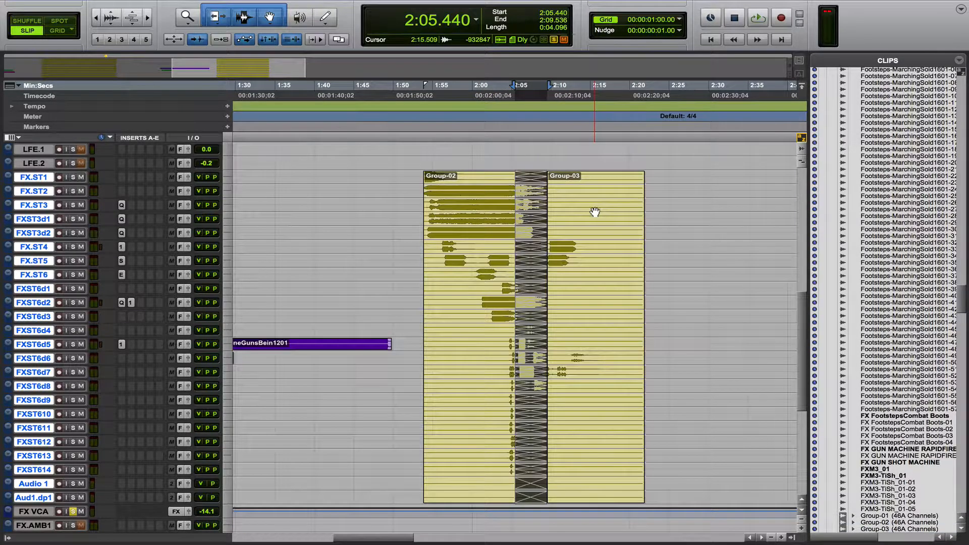
key(ctrl+bracketright)
key(ctrl+bracketleft)
Step: Select both crossfaded clip groups from 1:53.834 to 2:21.824 and ungroup them into their individual clips
click(597, 278)
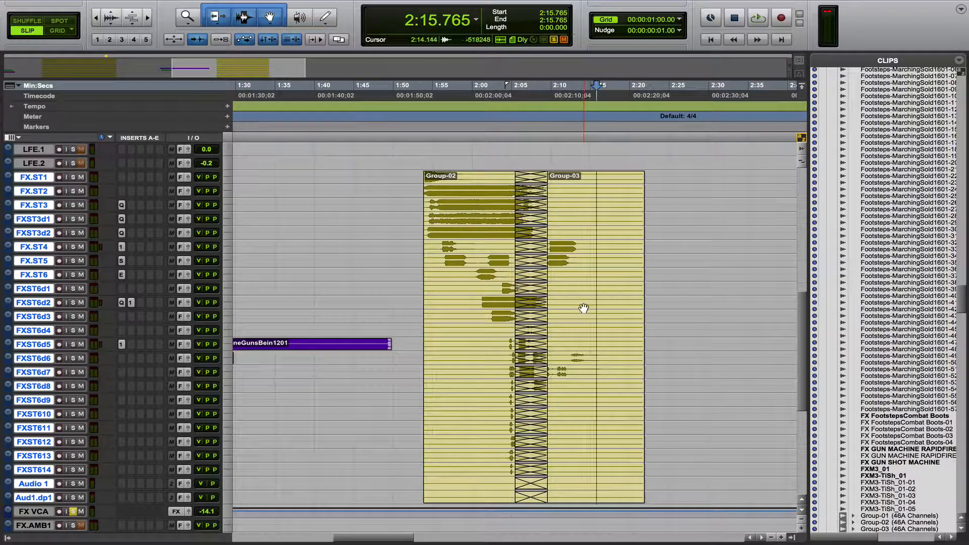
click(584, 308)
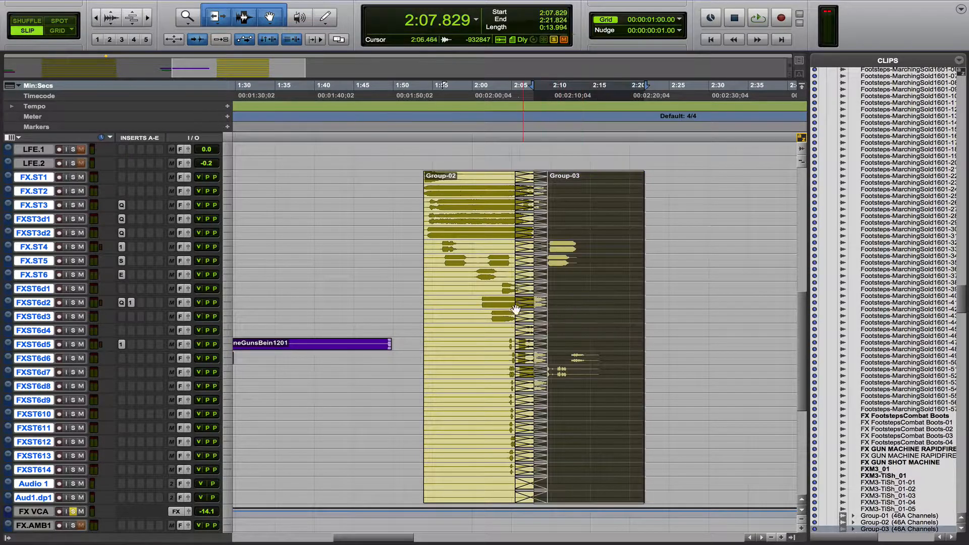
shift+click(495, 310)
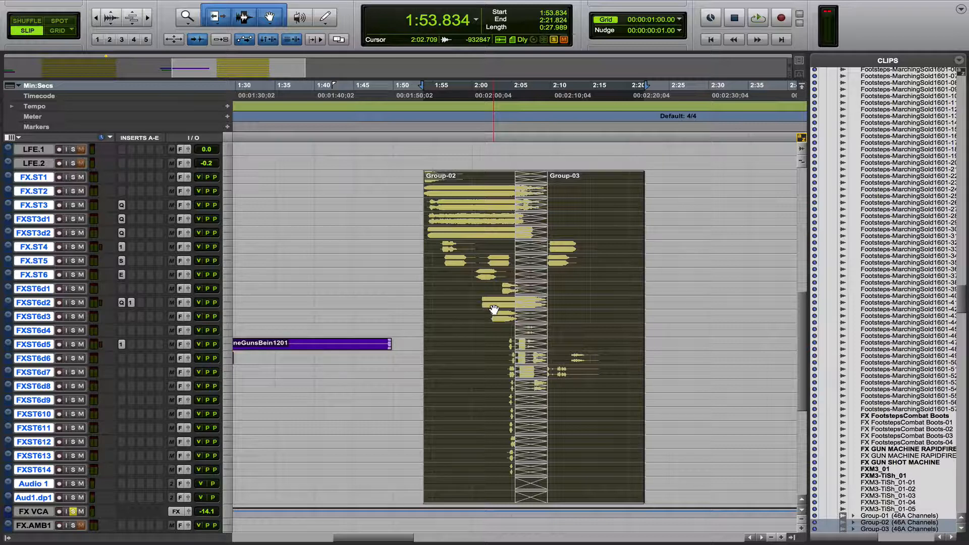
key(ctrl+alt+u)
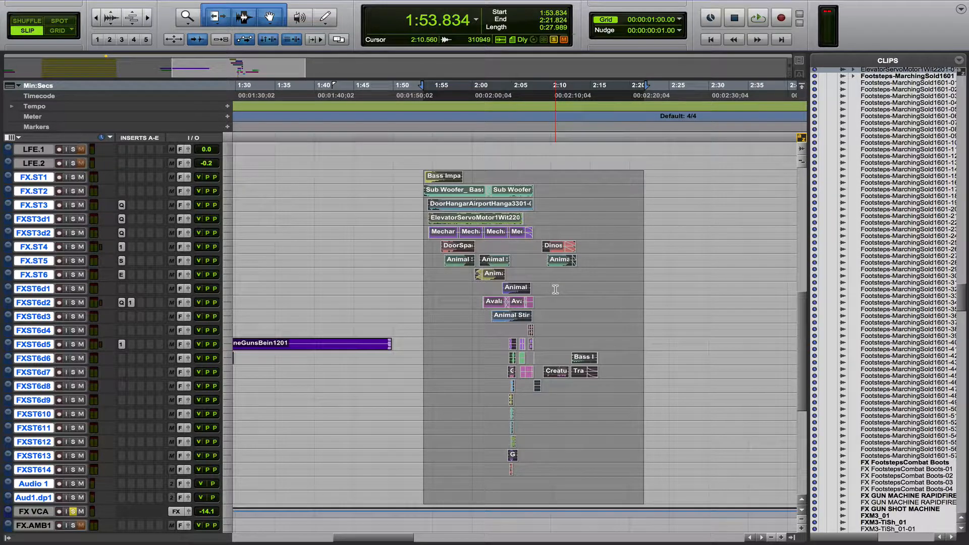
Step: Undo the ungrouping, crossfade, section removal and copy, back to the single original clip group
key(super+z)
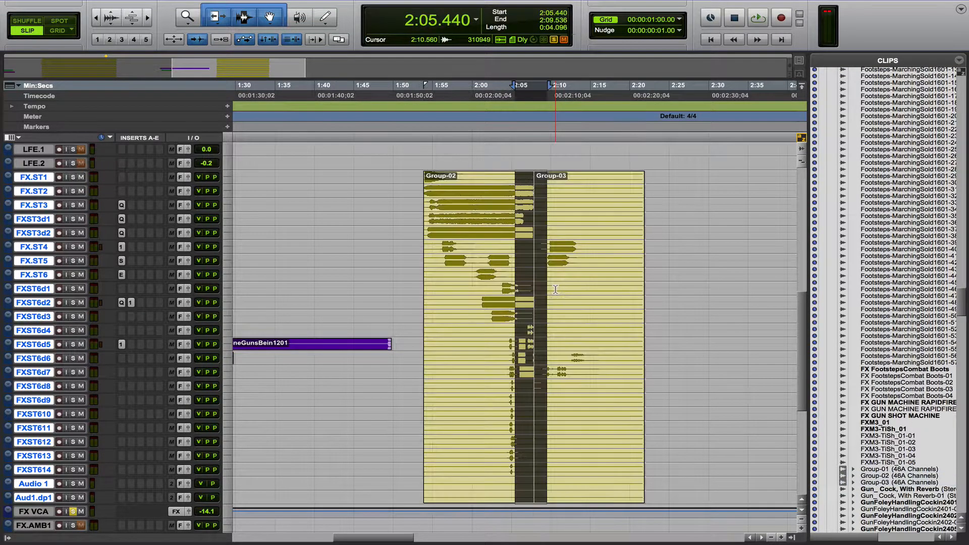
key(super+z)
key(super+z)
key(super+z)
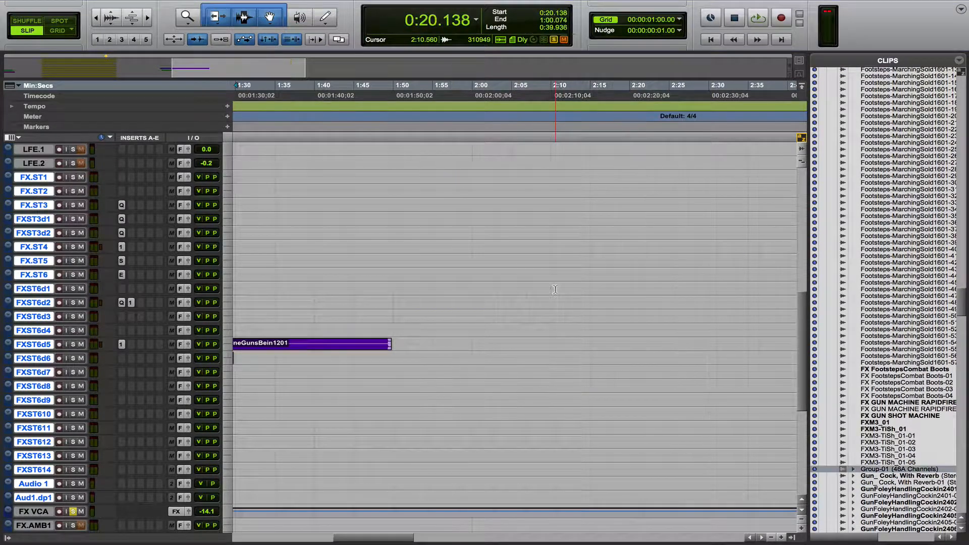
Step: Ungroup the original effects clip group from 0:20.138 to 1:00.074 into its individual clips
key(r)
scroll(556, 290, left, 10)
scroll(556, 289, down, 2)
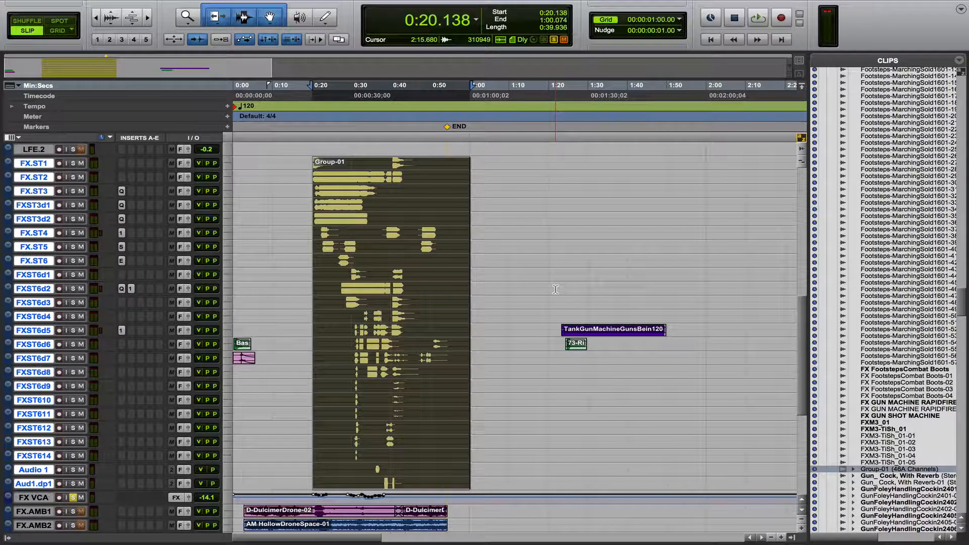
key(super+alt+u)
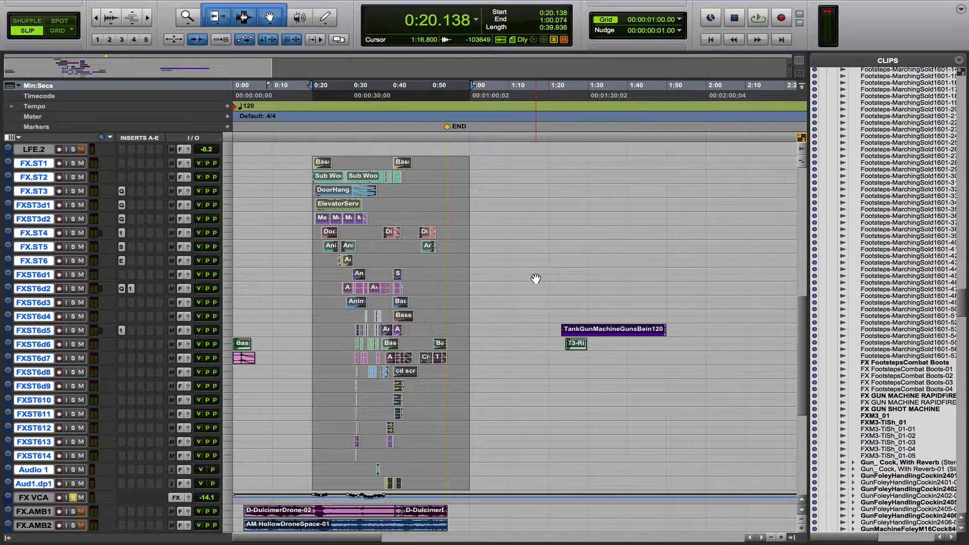
scroll(536, 279, up, 1)
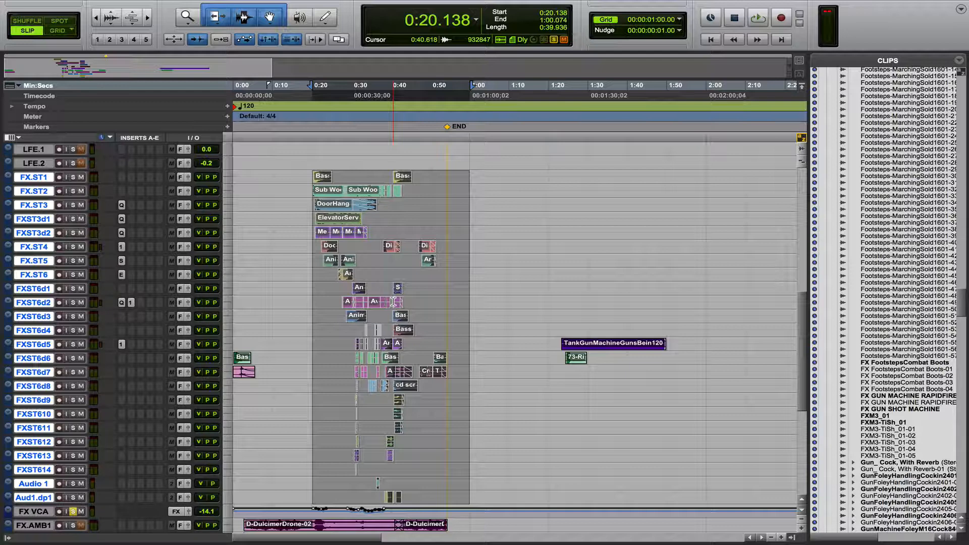
Step: Place the edit cursor on music track MX1 at 0:24.405, enlarge the track's height and return it to the smallest size
scroll(392, 302, down, 3)
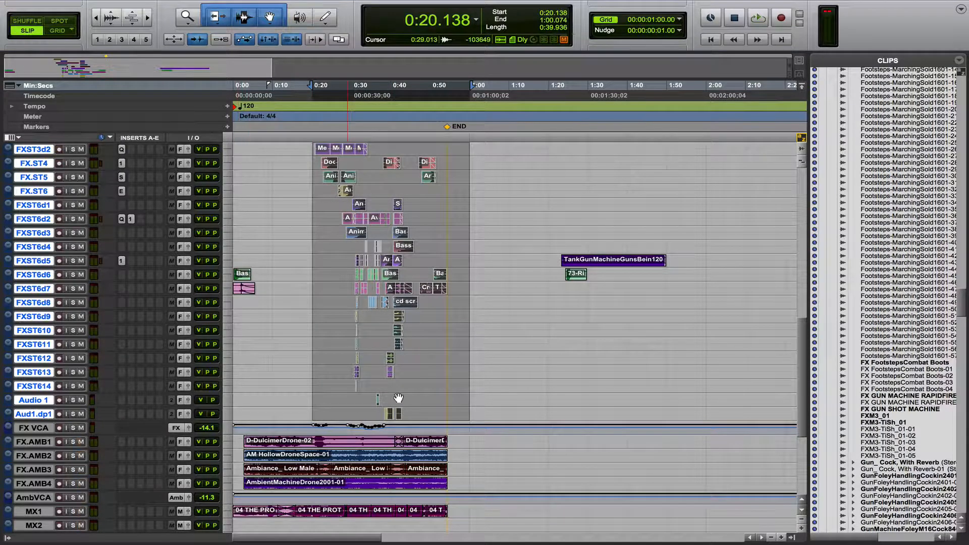
scroll(398, 399, down, 6)
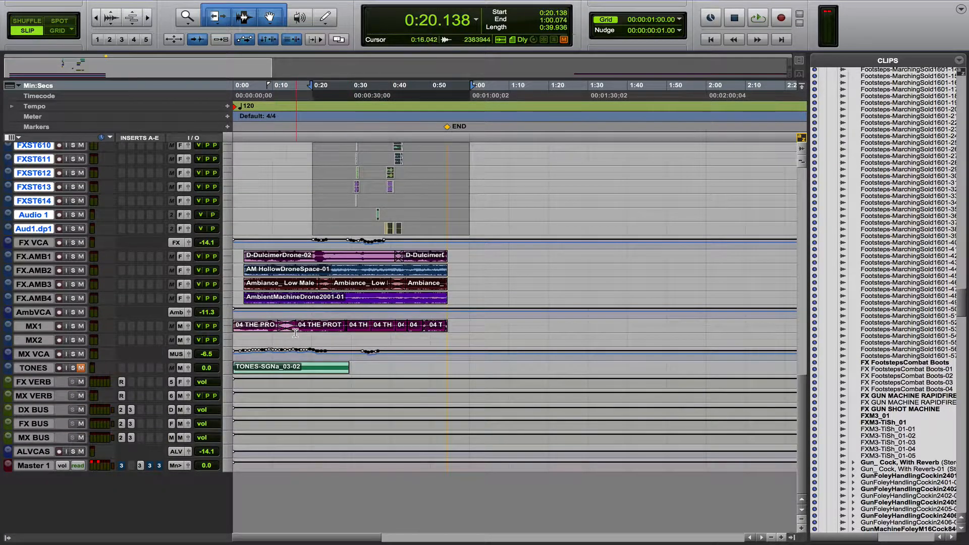
click(329, 324)
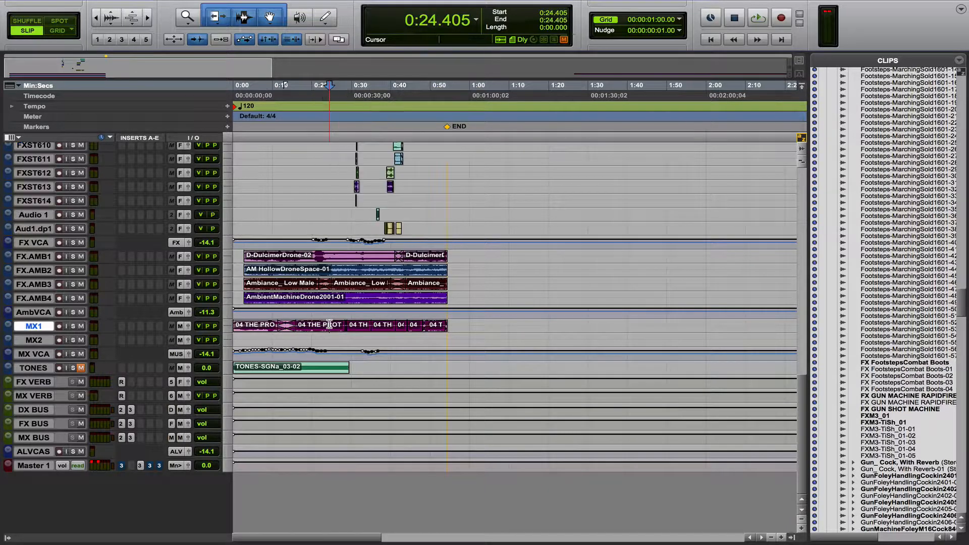
key(ctrl+Up)
key(ctrl+Up)
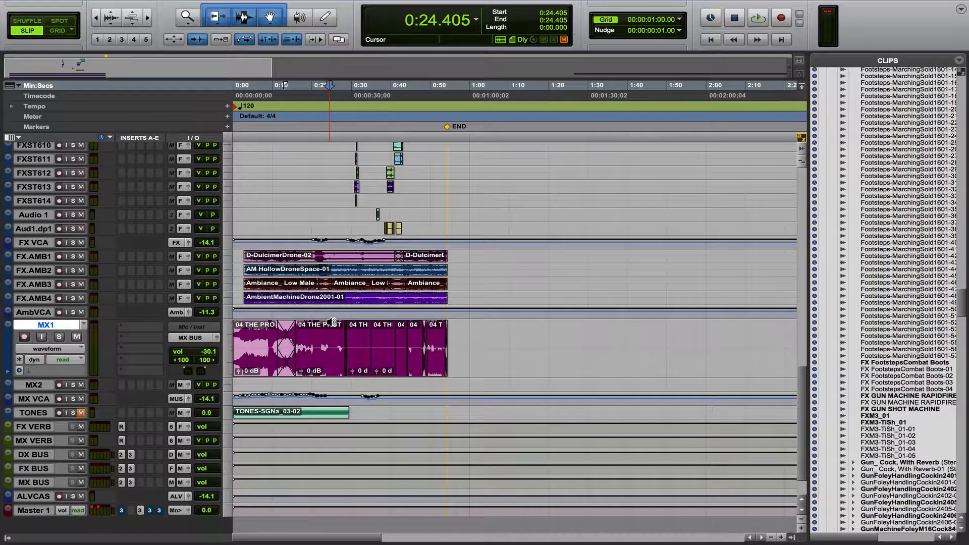
key(ctrl+Down)
key(ctrl+Down)
key(ctrl+Up)
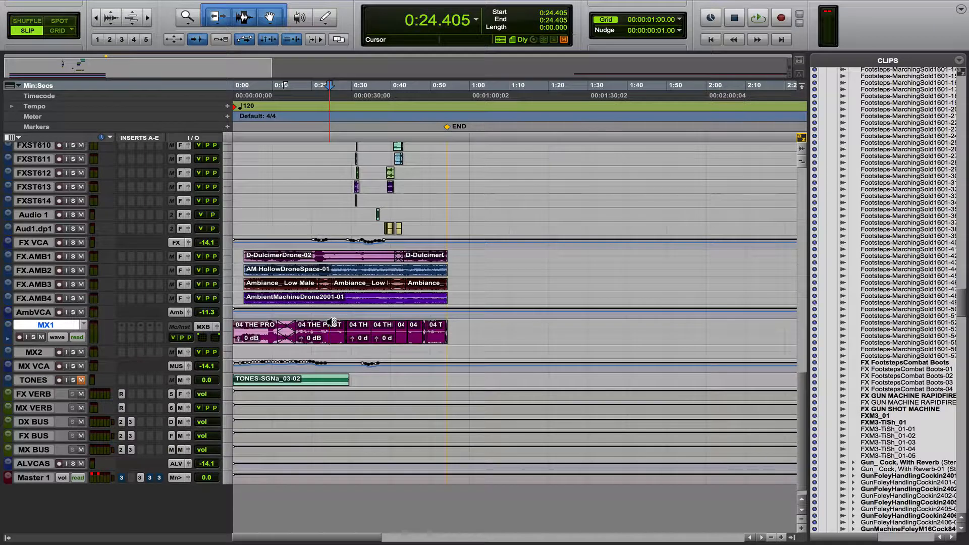
key(ctrl+Down)
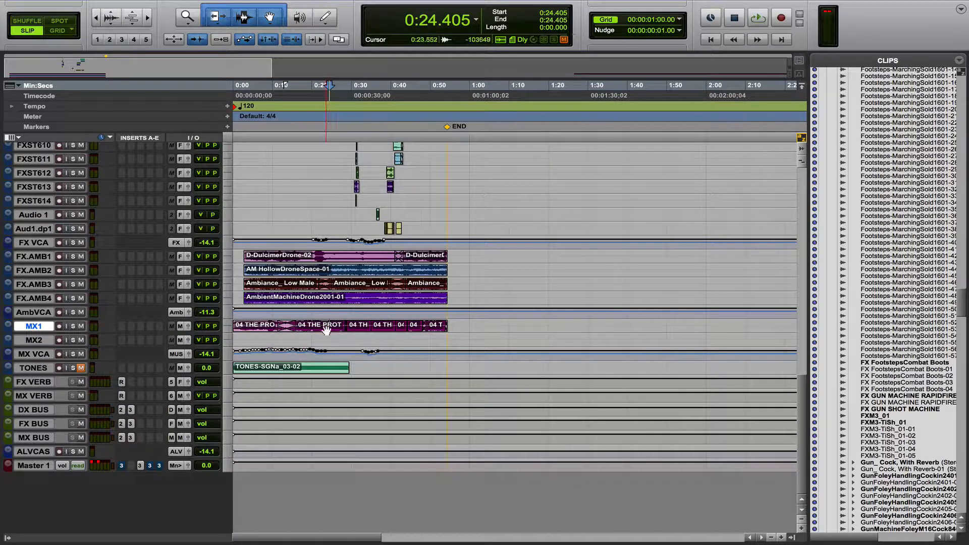
Step: Select the MX1 clips from 0:12.074 to 0:44.091, and step the edit cursor back to 0:43.755 and down to MX2
click(326, 329)
shift+click(398, 334)
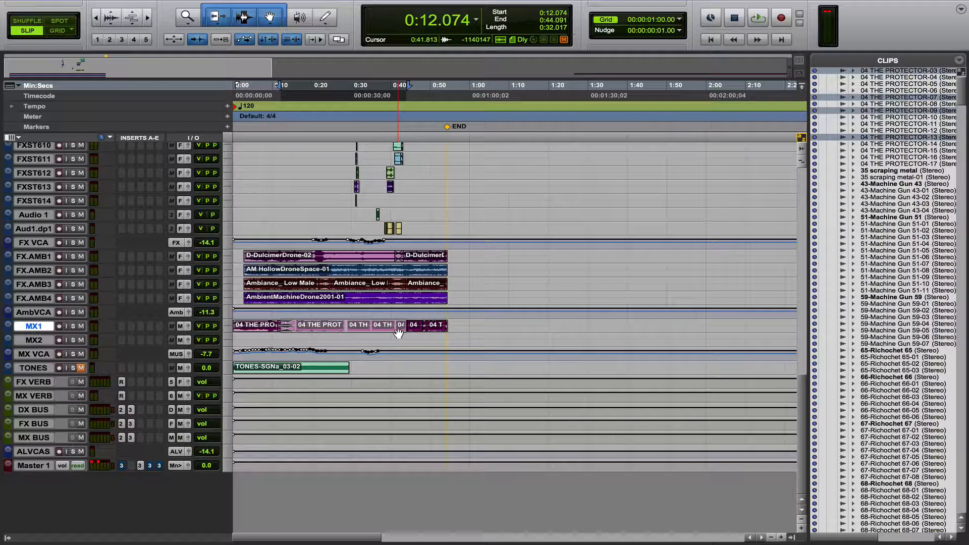
key(alt+Tab)
key(alt+Tab)
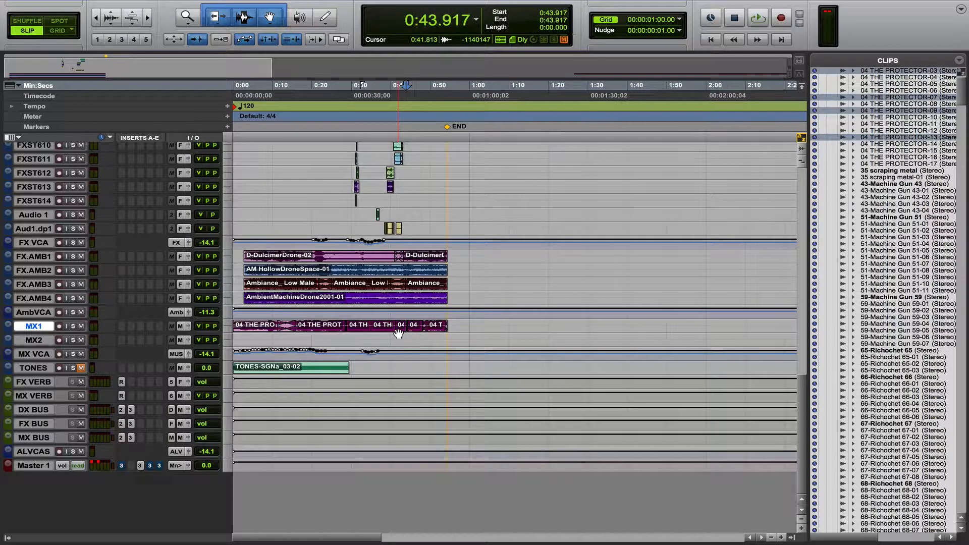
key(alt+Tab)
key(semicolon)
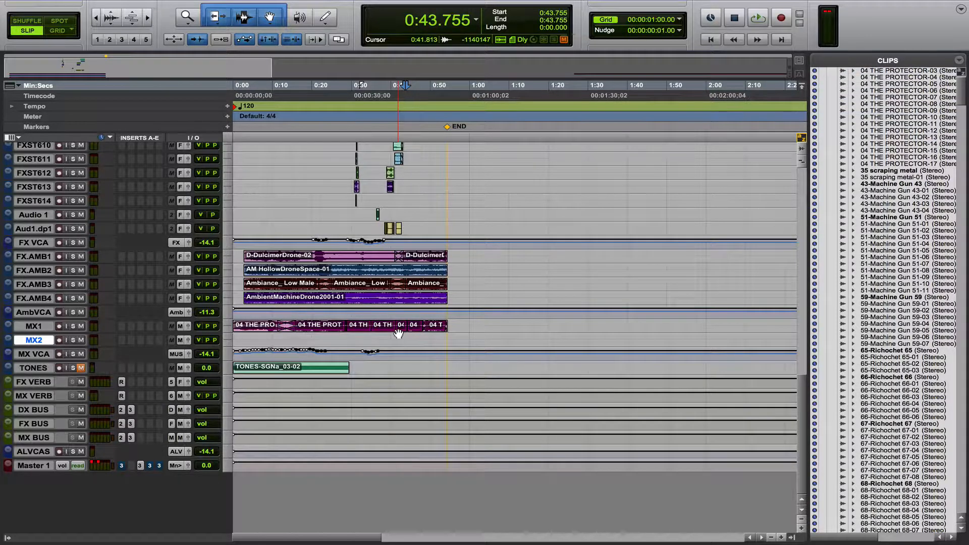
Step: Select the consecutive music clips on MX1 from 0:12.074 to 0:54.357
click(334, 335)
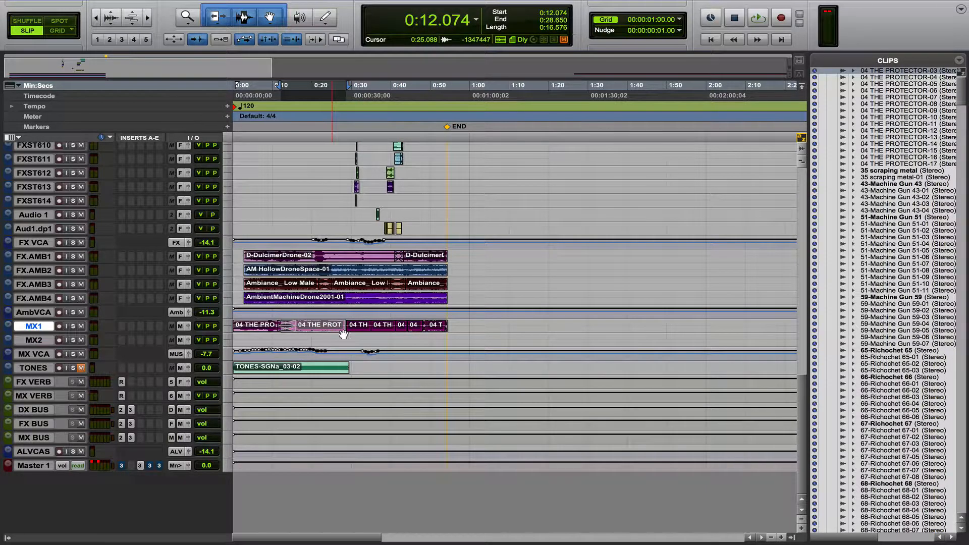
shift+click(435, 335)
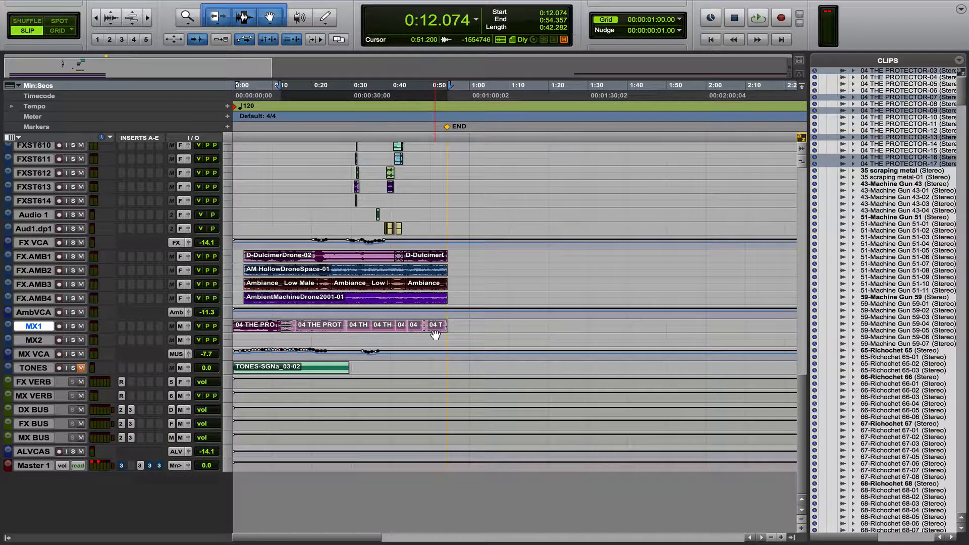
Step: Copy the selected MX1 music clips and paste them onto MX2 at the same position, 0:12.074
key(ctrl+c)
key(semicolon)
key(ctrl+v)
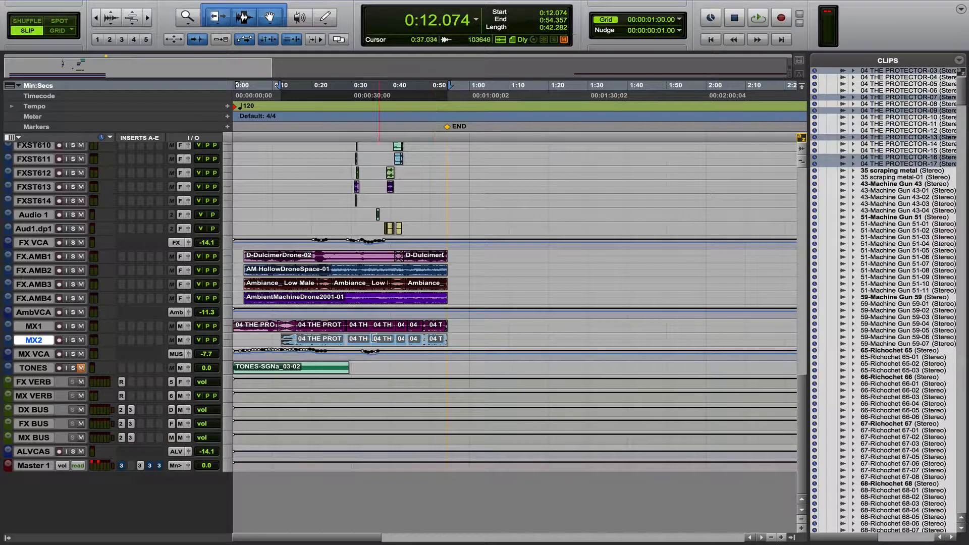
Step: Select the range from 0:24.405 to 0:31.914 across MX1 and MX2 and enlarge both tracks' height
drag(329, 324, 358, 340)
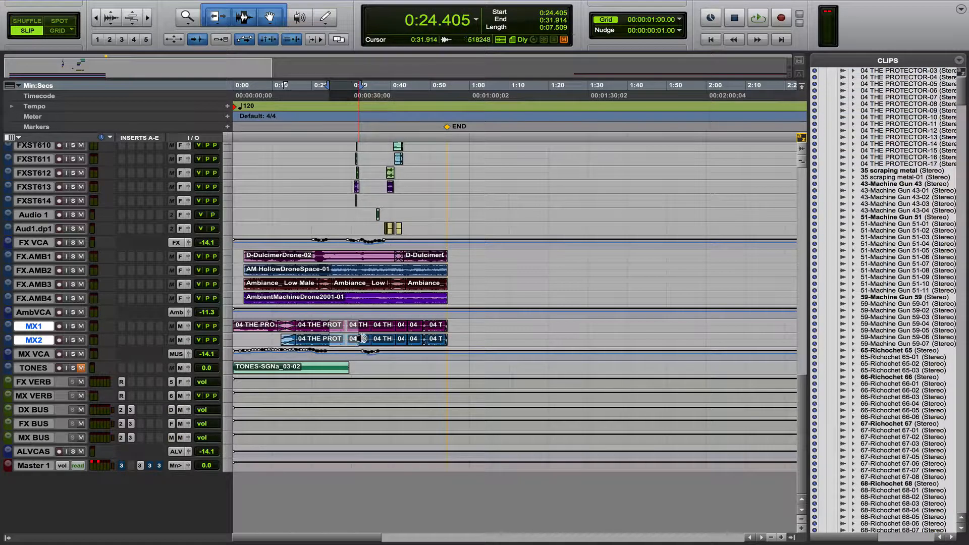
key(ctrl+Up)
key(ctrl+Up)
key(ctrl+bracketright)
key(ctrl+bracketright)
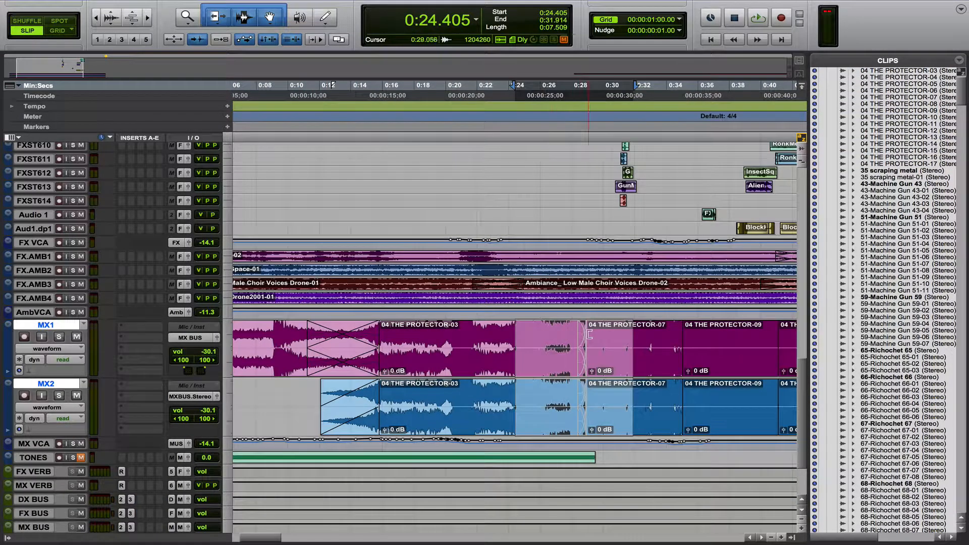
Step: Delete the section from 0:31.317 to 0:32.981 on both MX1 and MX2
click(549, 337)
scroll(622, 359, right, 5)
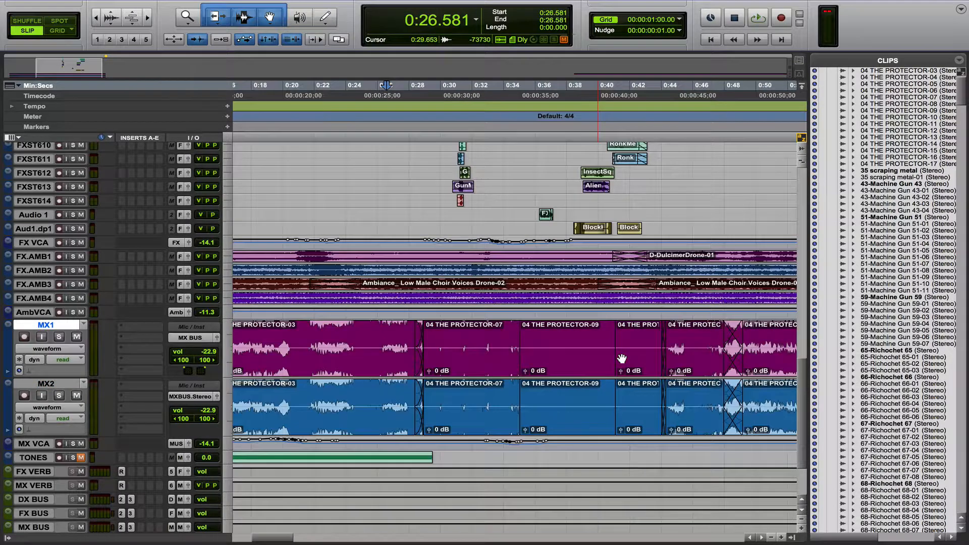
click(471, 342)
drag(461, 340, 489, 407)
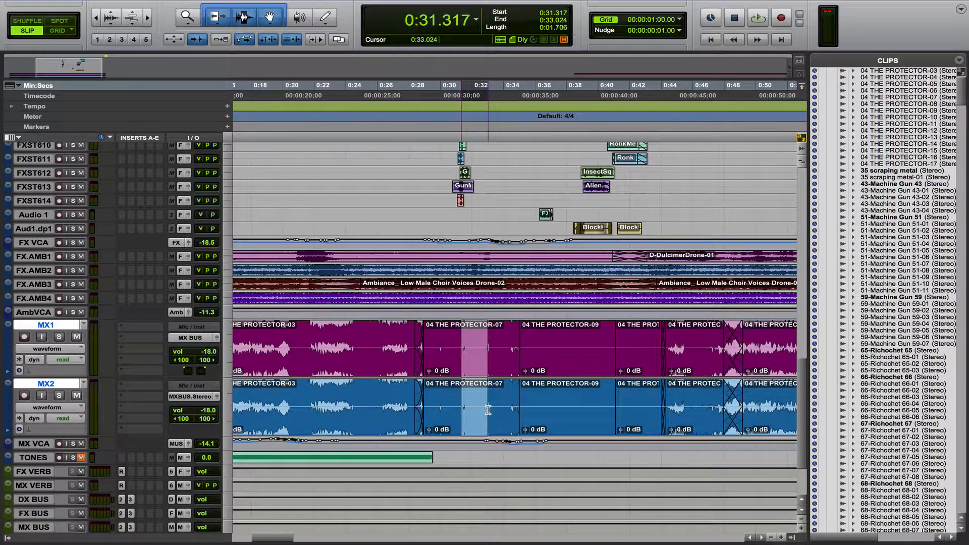
key(Delete)
Step: Select all MX1 and MX2 clips after the gap and move them earlier to start at 0:31.430
click(488, 353)
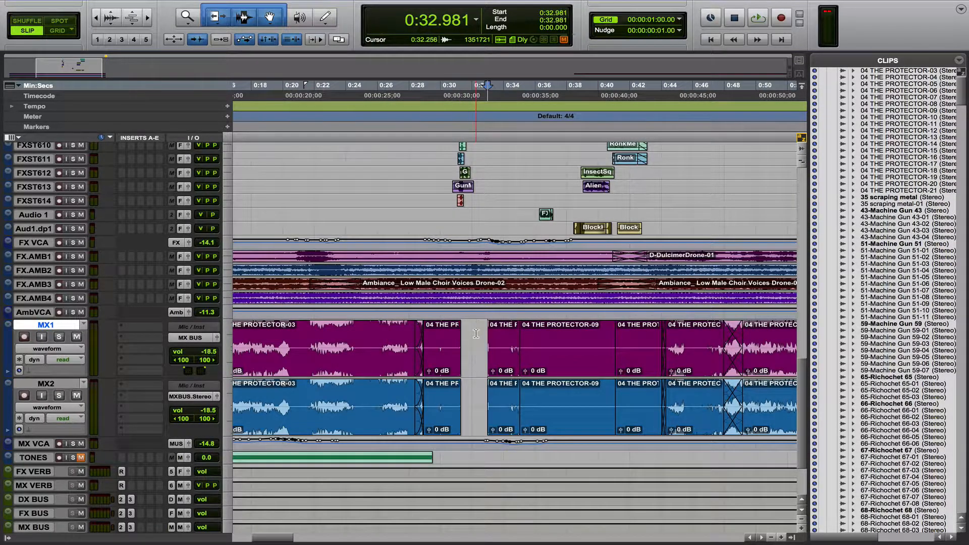
key(ctrl+bracketleft)
shift+click(638, 420)
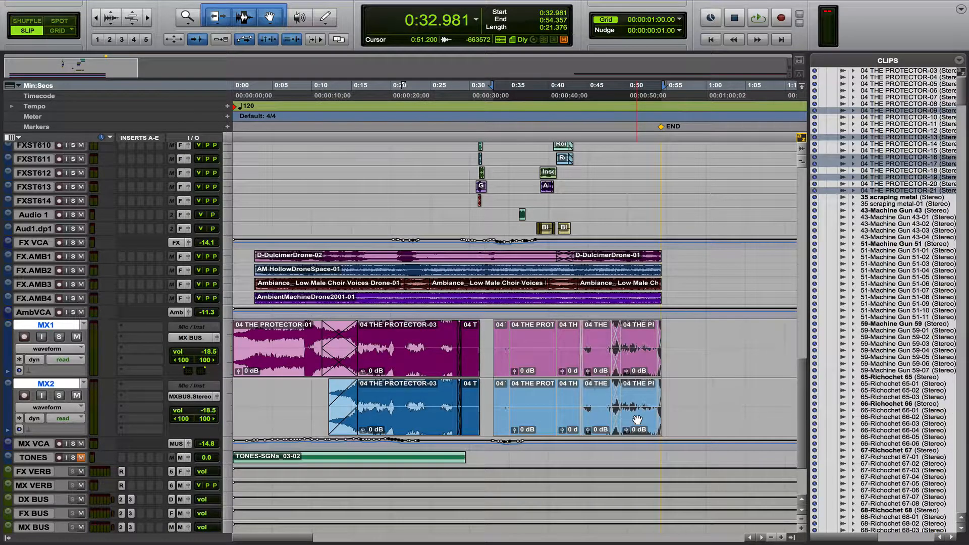
drag(638, 420, 626, 419)
key(comma)
key(comma)
key(comma)
key(comma)
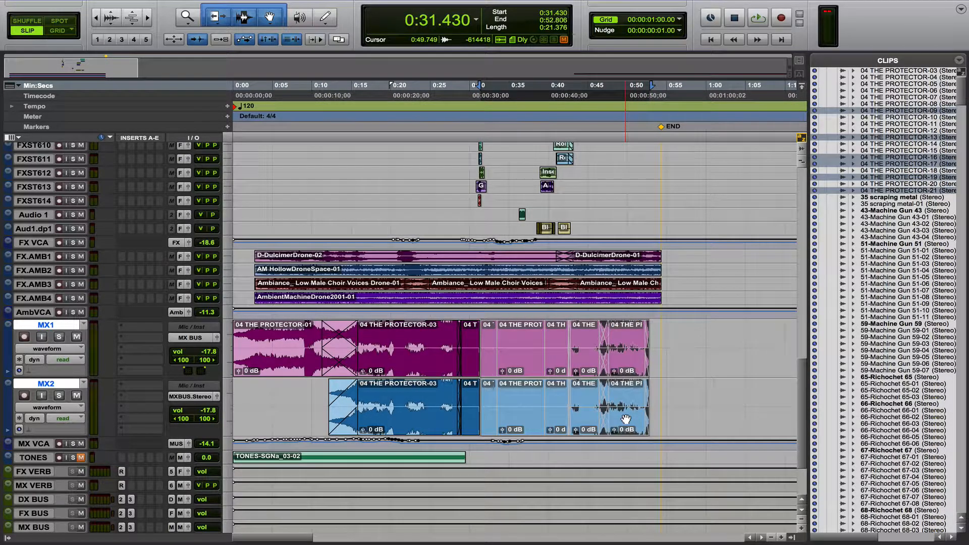
Step: Nudge the selected MX1 and MX2 clips against the gap so that they start at 0:31.463
key(t)
key(t)
key(t)
key(period)
key(period)
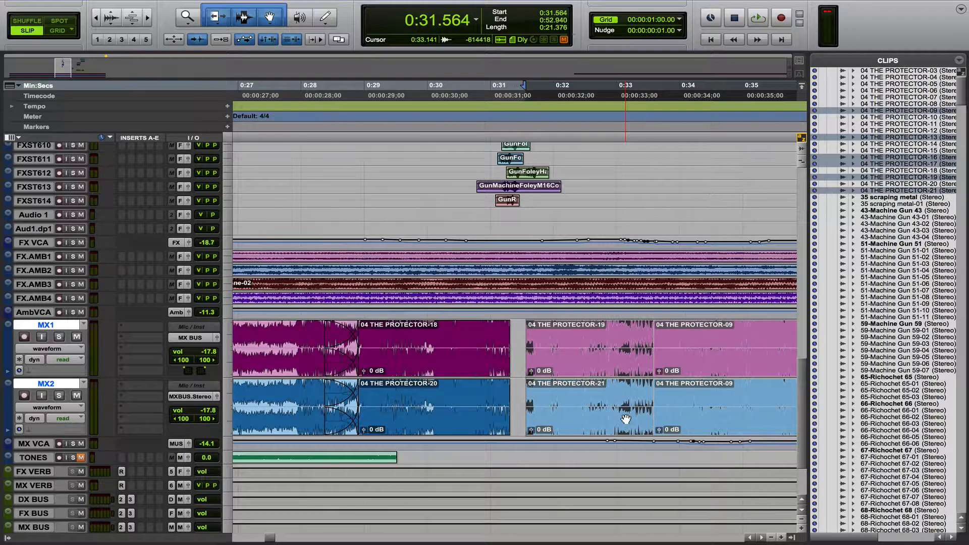
key(r)
key(r)
key(r)
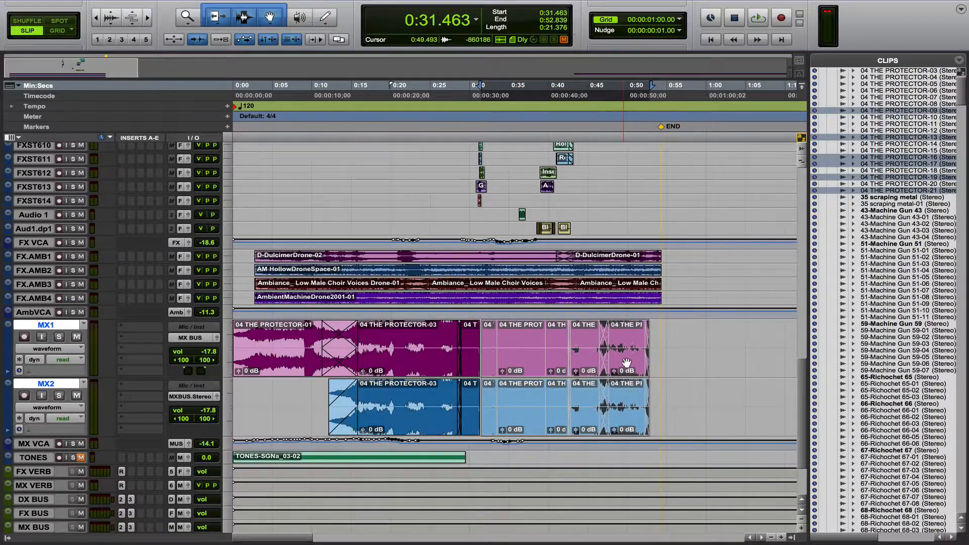
Step: Select only the MX2 clips after the gap, from 0:31.463 to 0:52.839
key(t)
key(t)
click(549, 404)
click(546, 426)
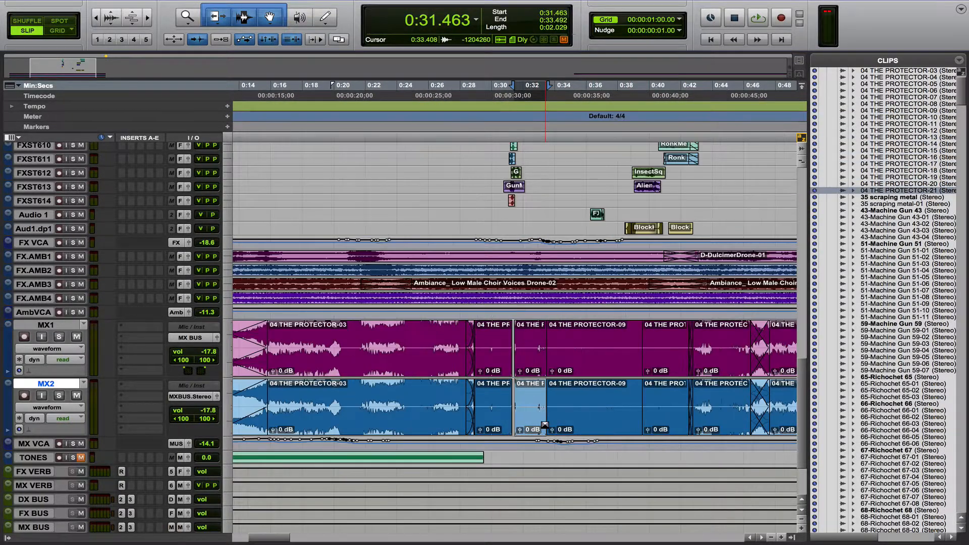
key(r)
key(r)
shift+click(633, 424)
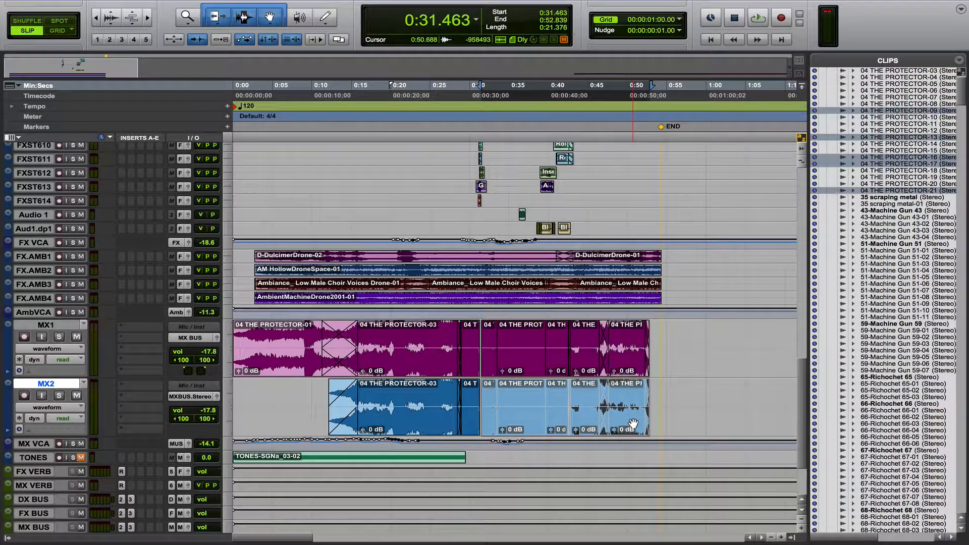
Step: Nudge the selected MX2 clips earlier to 0:31.363, out of line with the MX1 clips
key(KP_Subtract)
key(t)
key(t)
key(t)
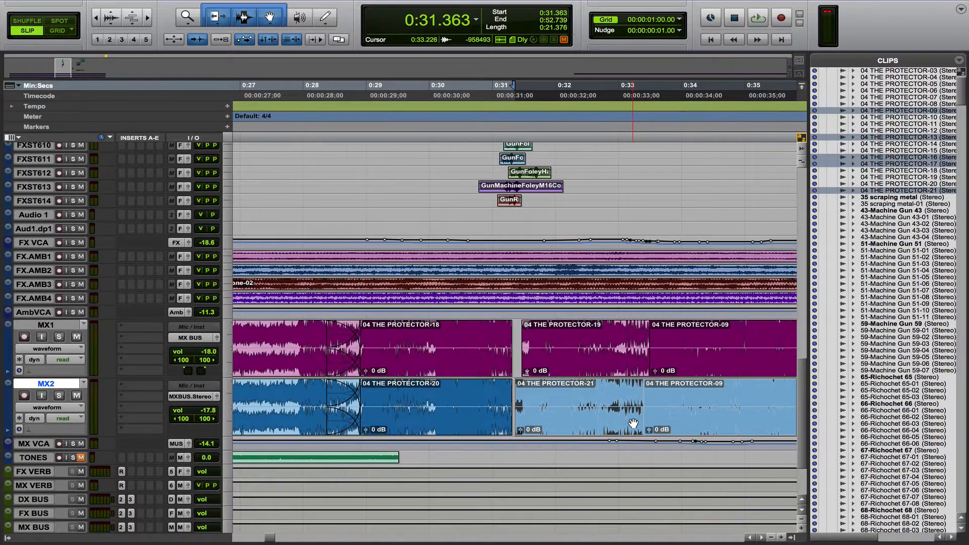
key(t)
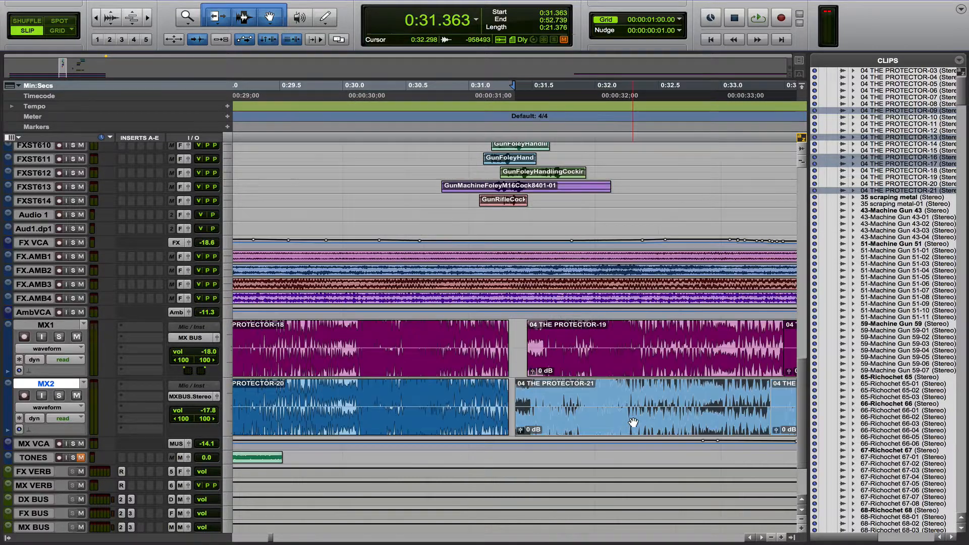
key(t)
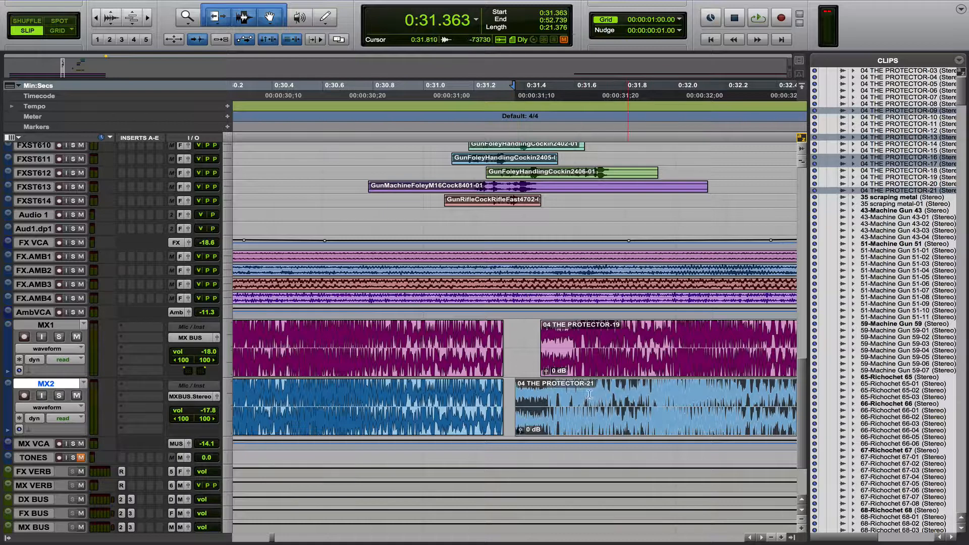
Step: Nudge the selected MX2 clips later to start at 0:31.397
key(r)
key(r)
key(period)
key(period)
key(period)
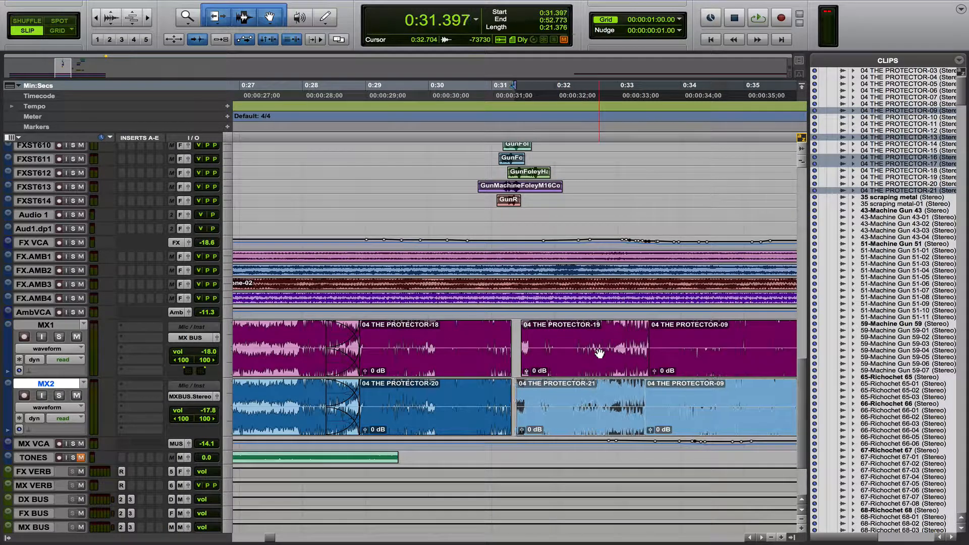
Step: Extend the clip selection up to MX1 and realign the clips after the gap on both tracks at 0:31.463
key(shift+p)
key(period)
key(period)
key(period)
key(comma)
key(comma)
key(comma)
key(comma)
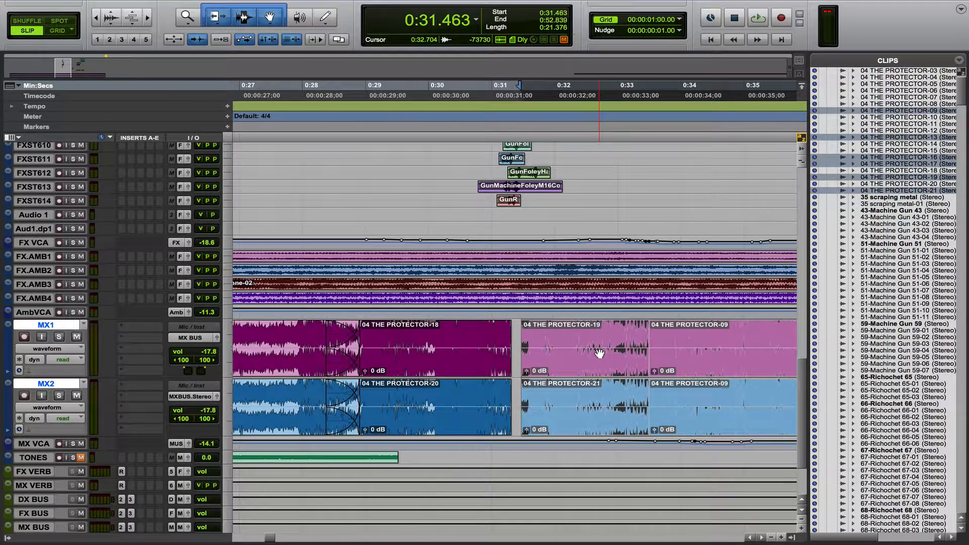
key(period)
key(period)
key(period)
Step: Undo the clip nudges and moves and the deletion of the section on MX1 and MX2
key(super+z)
key(super+z)
key(super+z)
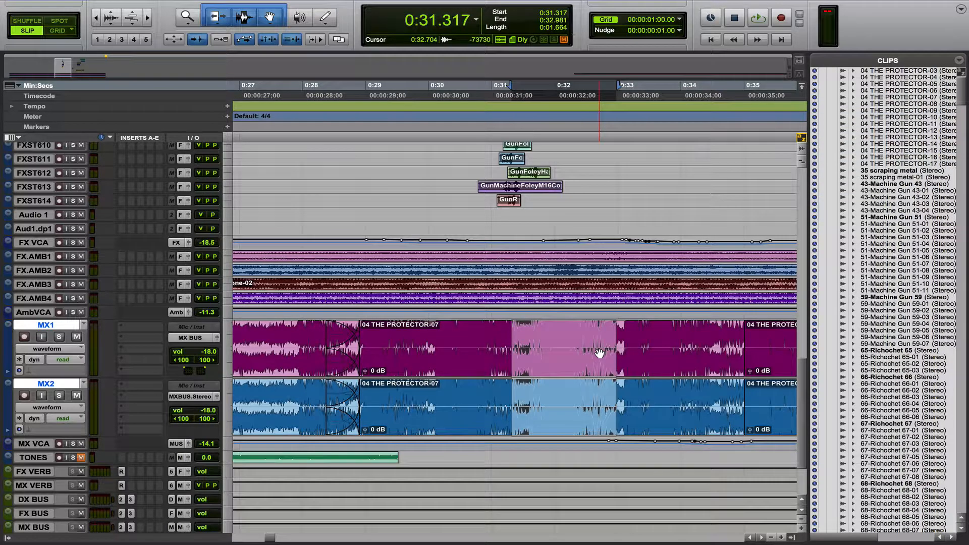
Step: Select the clip from 0:28.650 to 0:35.010 on MX2, then the matching clip on MX1
click(648, 355)
click(575, 417)
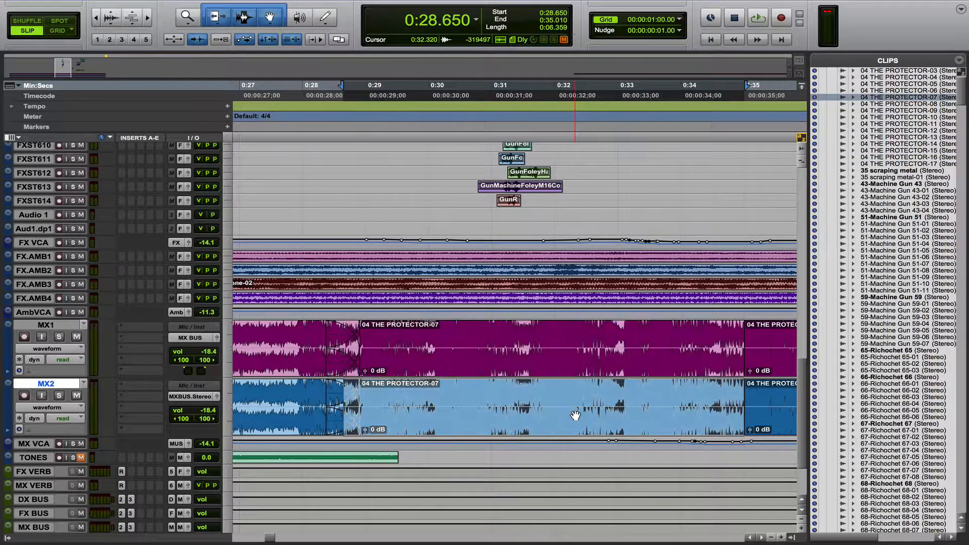
click(552, 375)
key(r)
key(r)
key(r)
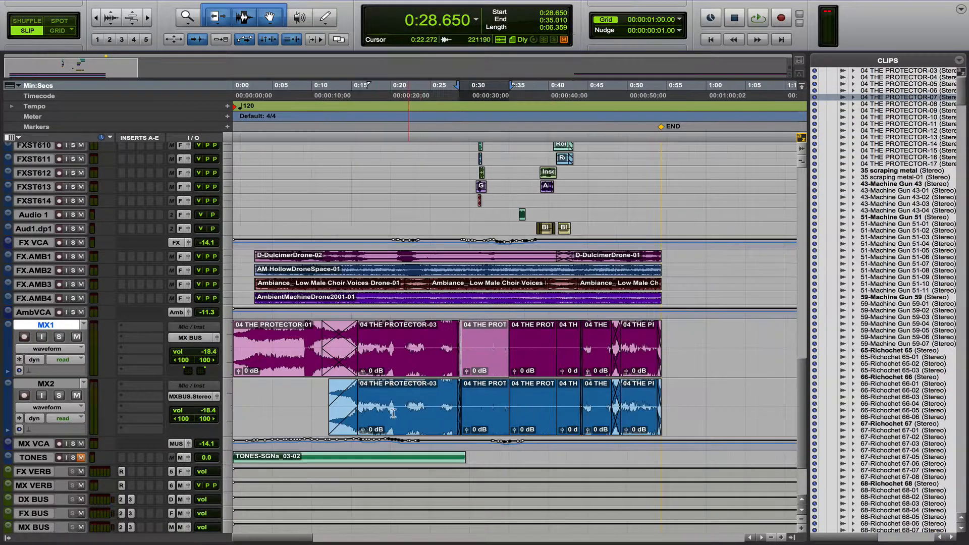
Step: Select the opening fade on MX2, then try to move the last MX1 clip earlier
click(342, 427)
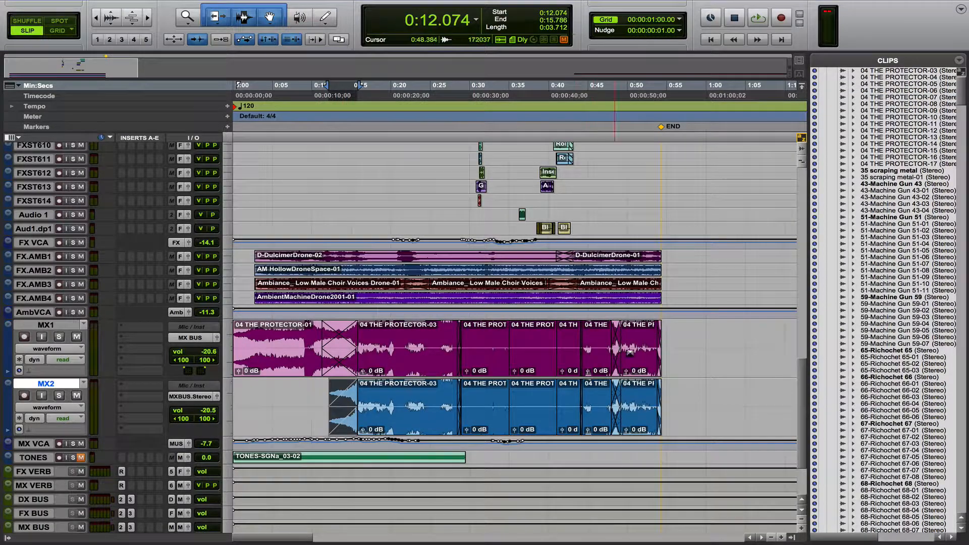
drag(643, 369, 517, 368)
key(ctrl+z)
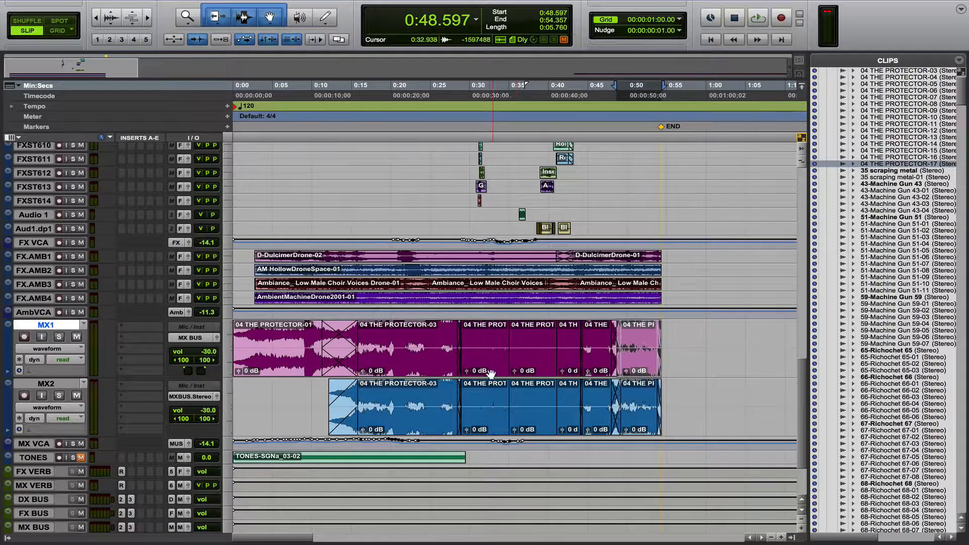
Step: Select all MX1 and MX2 clips from 0:00.000 to 0:54.357 and combine them into one clip group
triple_click(283, 367)
shift+click(634, 421)
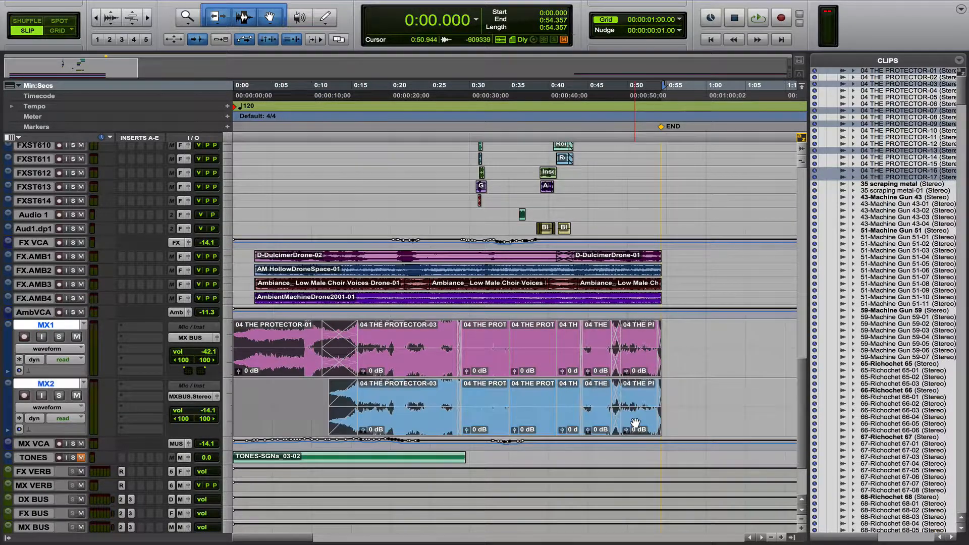
key(ctrl+alt+g)
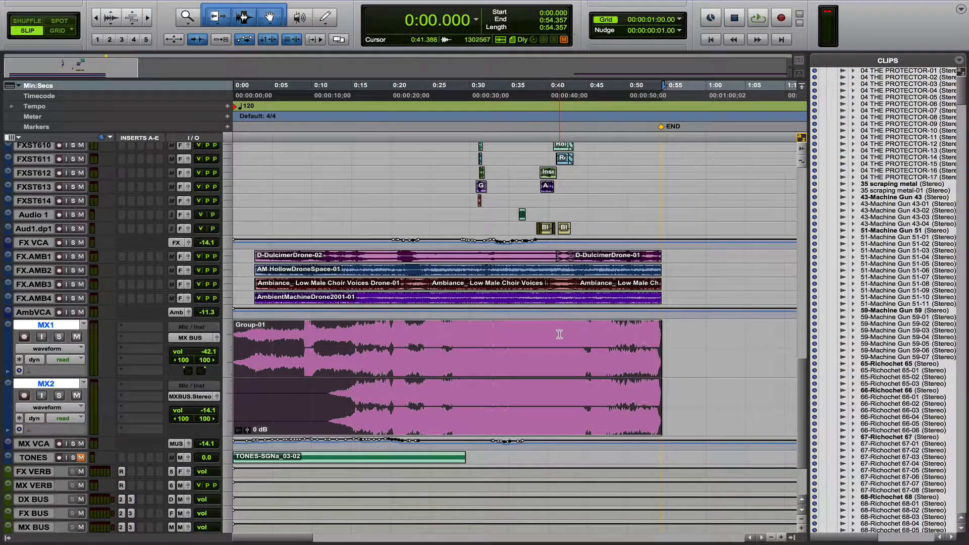
Step: Delete the section from 0:32.256 to 0:37.034 from the music clip group
click(560, 336)
drag(488, 338, 526, 348)
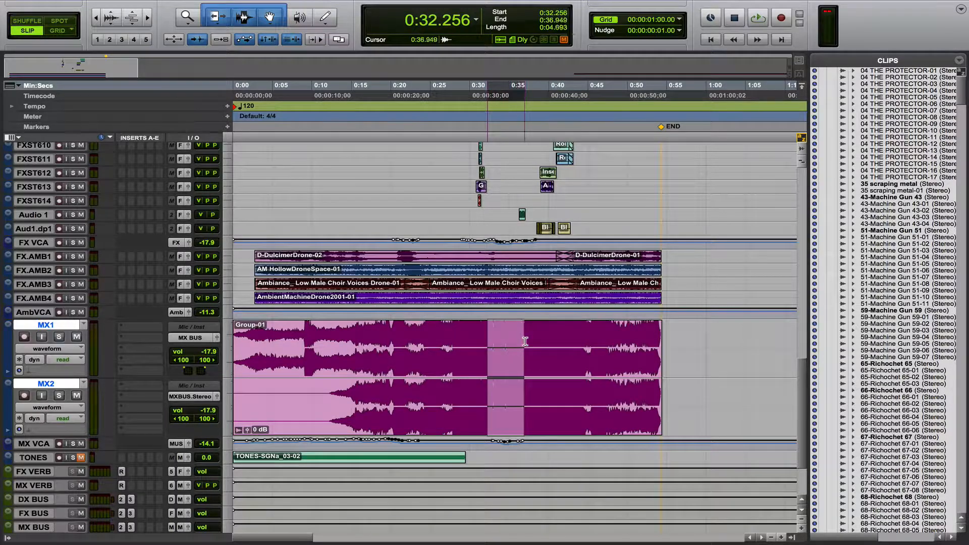
key(Delete)
Step: Cut the clip group after the gap and paste it at 0:32.256, directly behind the first group
click(570, 373)
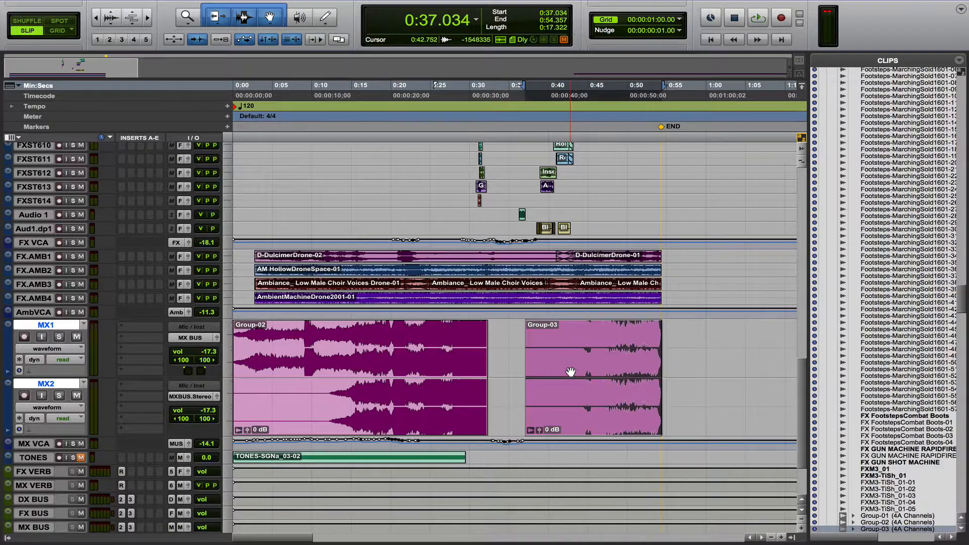
key(super+x)
key(alt+Tab)
key(super+v)
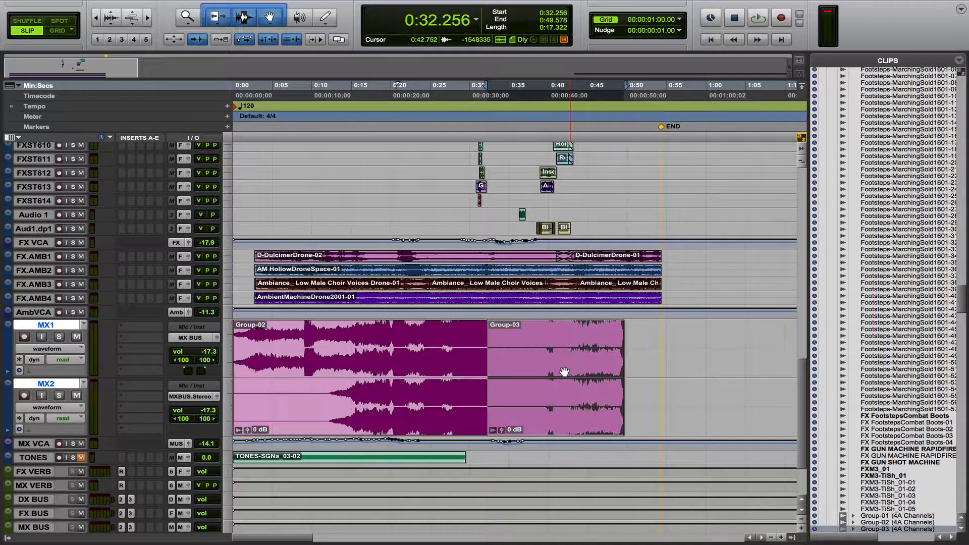
Step: Select both music clip groups and ungroup them into their individual clips
shift+click(435, 420)
key(super+alt+u)
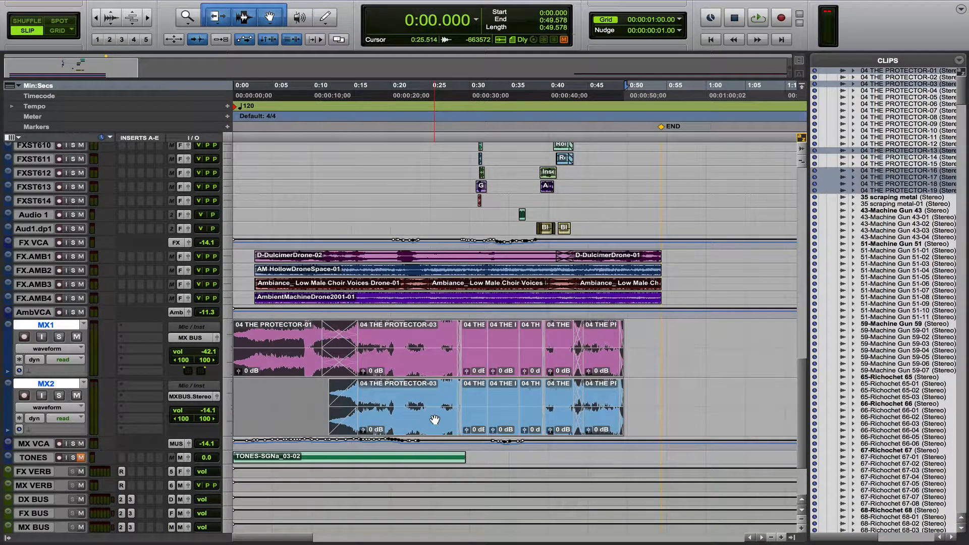
Step: Undo the music clip group edits back to the full ungrouped clips and place the edit cursor on MX1 at 0:59.306
key(super+z)
key(super+z)
key(super+z)
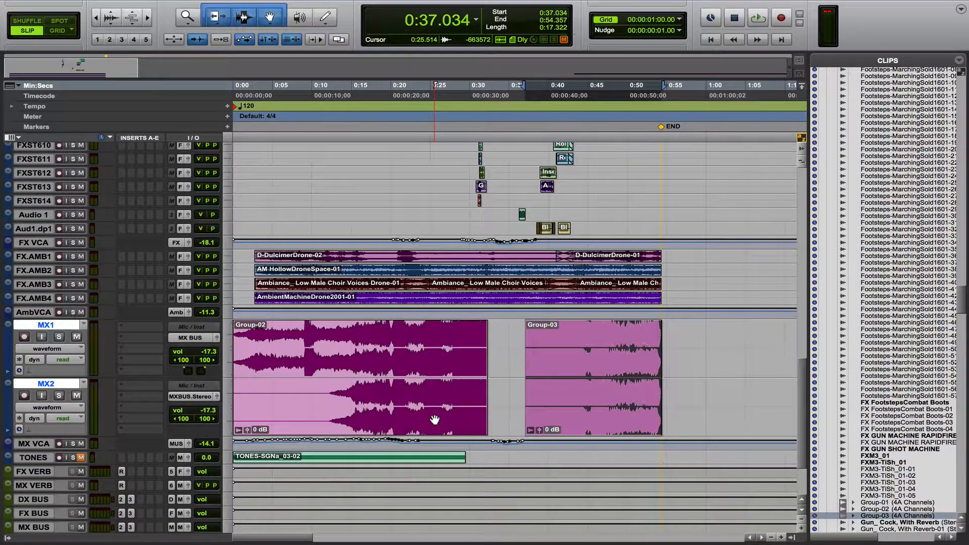
key(super+shift+z)
key(super+shift+z)
key(super+shift+z)
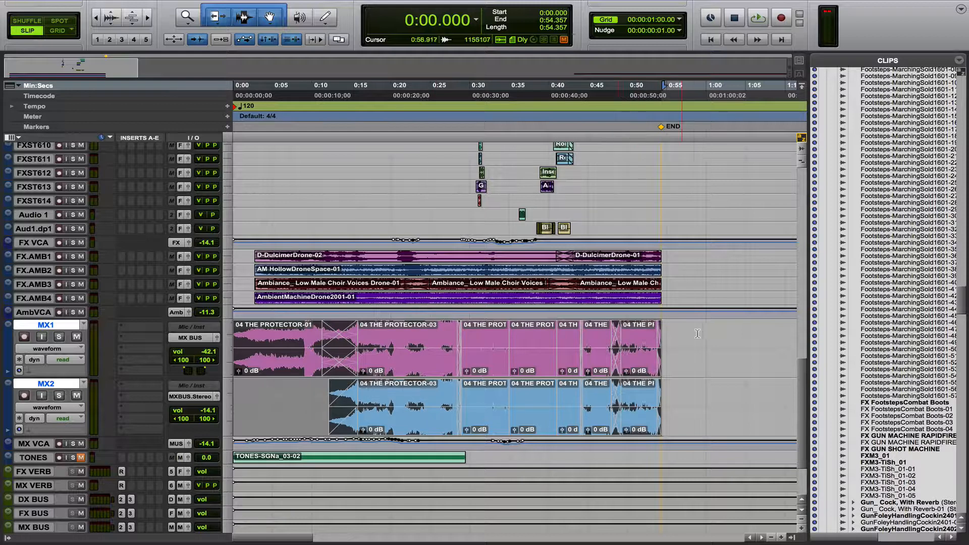
click(700, 332)
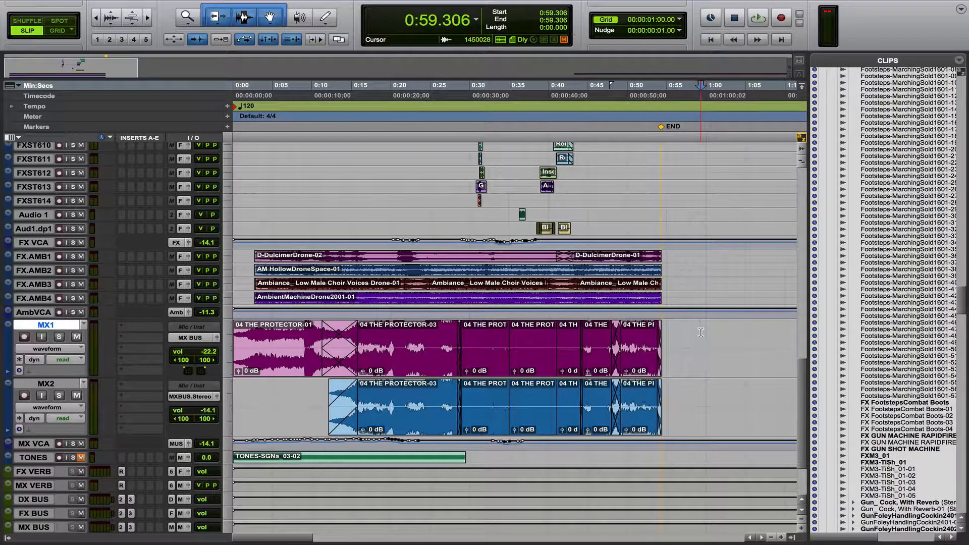